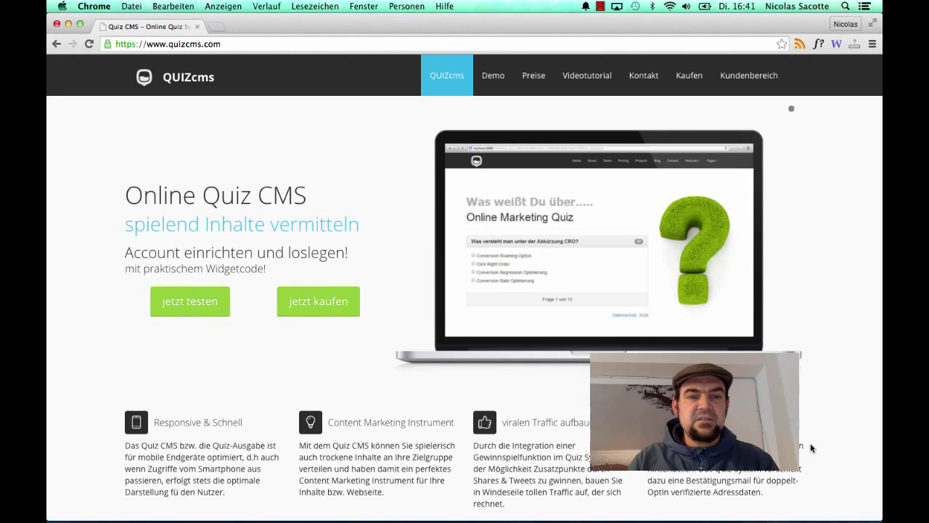
# Step: Go to the pricing plans and start booking the monthly Basic Account at 59 euros
pyautogui.click(316, 309)
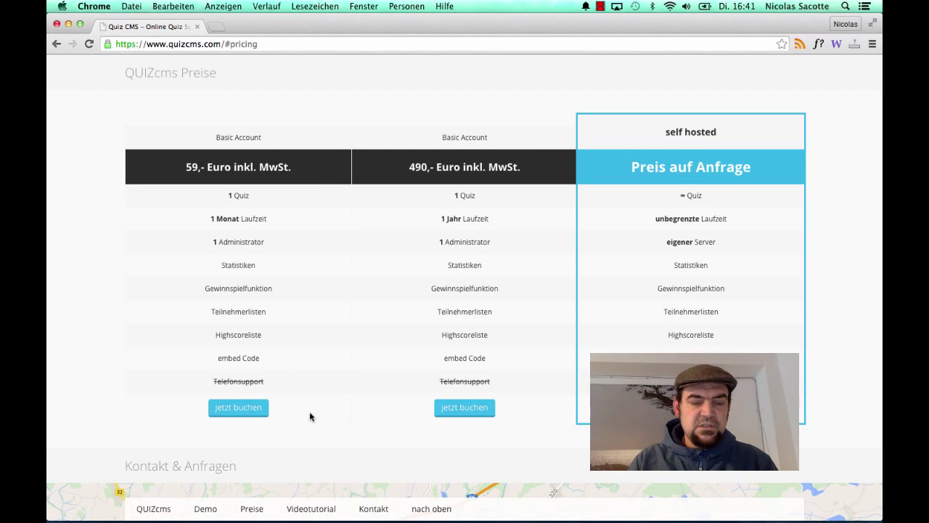
pyautogui.click(239, 411)
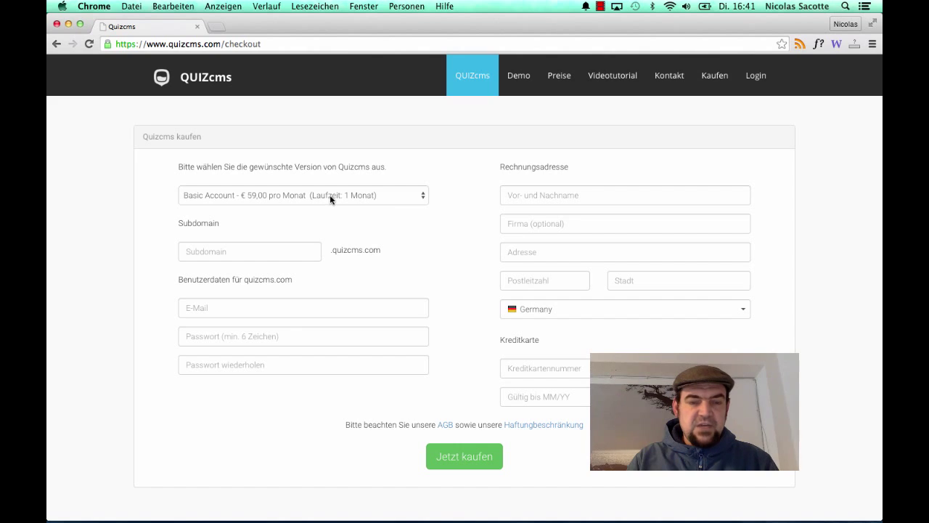
# Step: Keep the monthly subscription term and enter the subdomain meinefirma
pyautogui.click(329, 194)
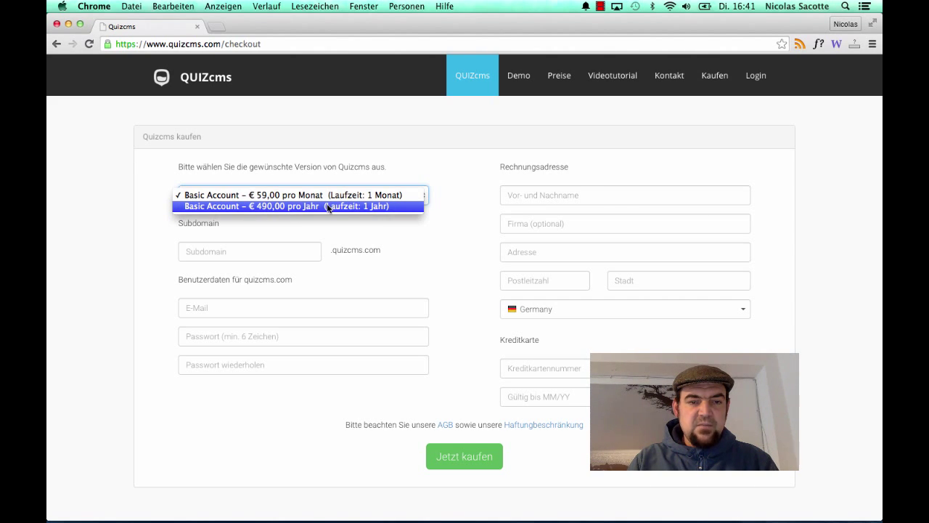
pyautogui.click(254, 251)
pyautogui.click(254, 251)
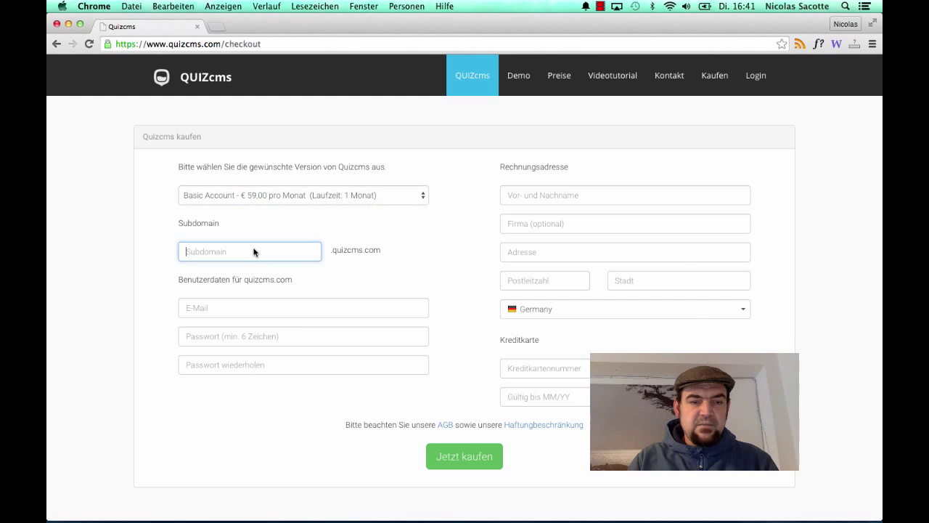
pyautogui.write('mein')
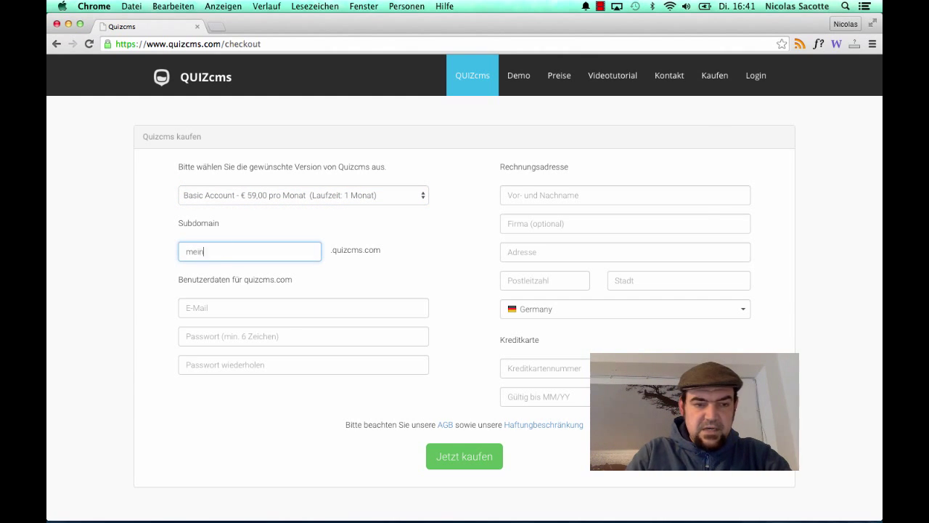
pyautogui.write('efirma')
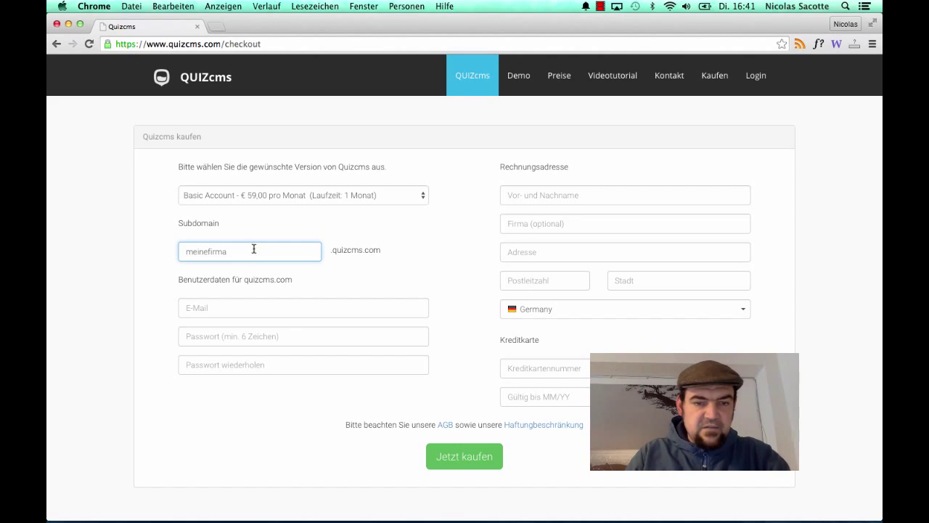
# Step: Enter the account e-mail address and type the account password in both password fields
pyautogui.click(253, 307)
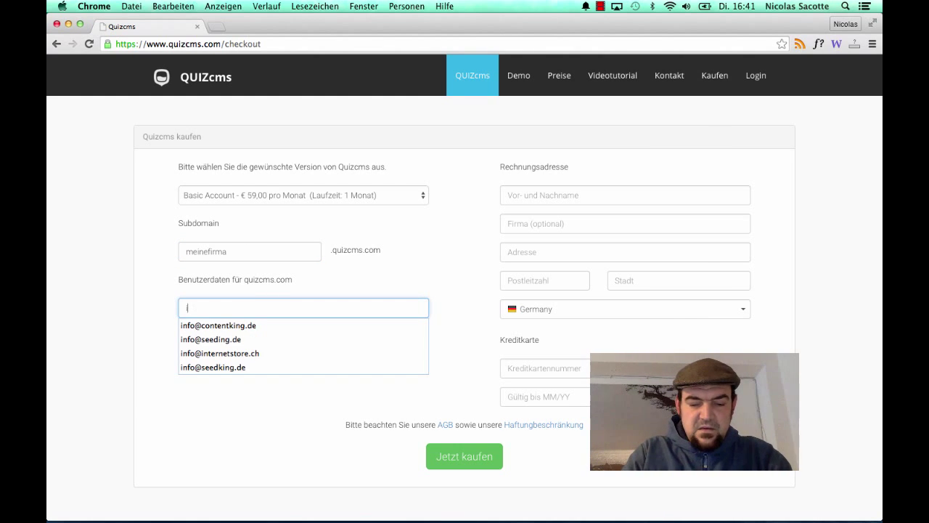
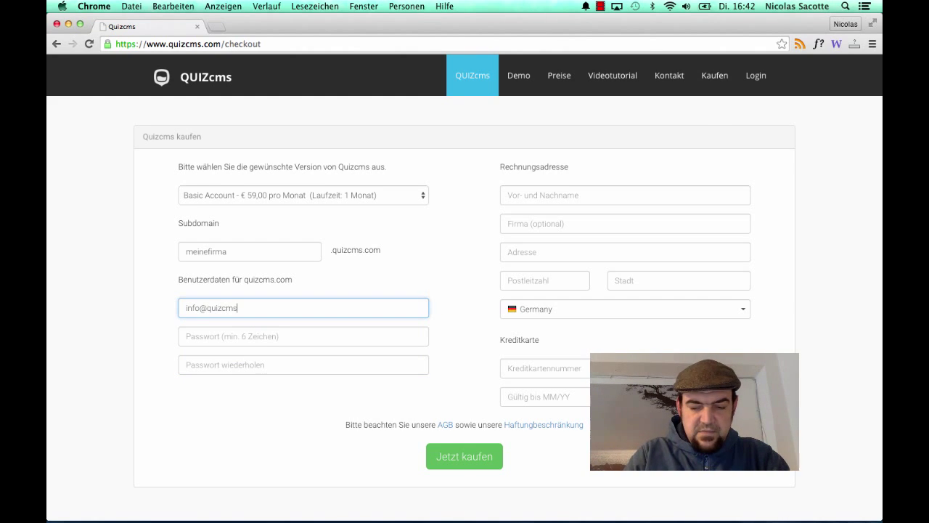
pyautogui.click(251, 337)
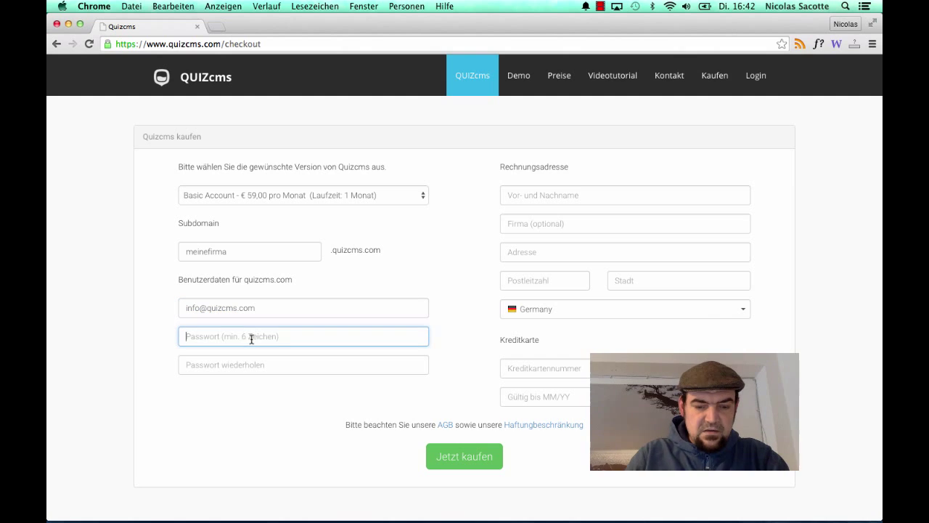
pyautogui.write('abcdefg')
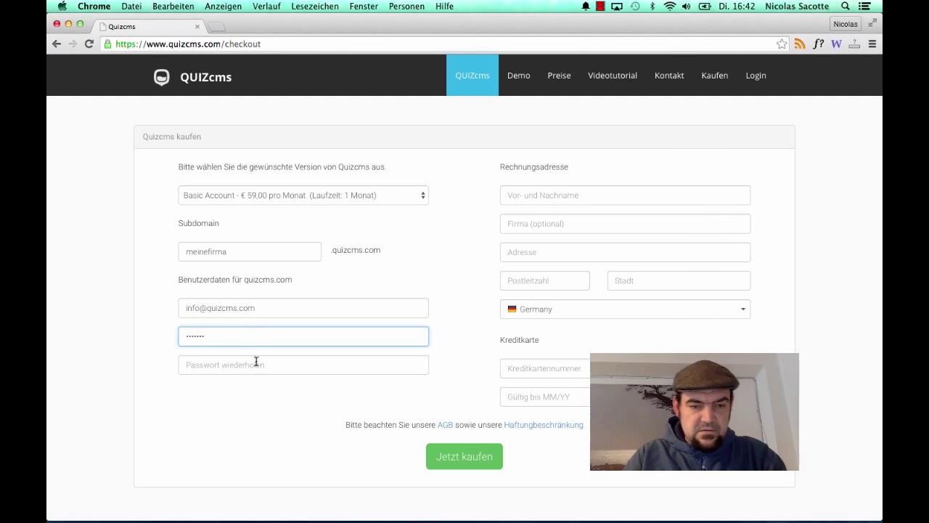
pyautogui.click(258, 364)
pyautogui.write('abcdefg')
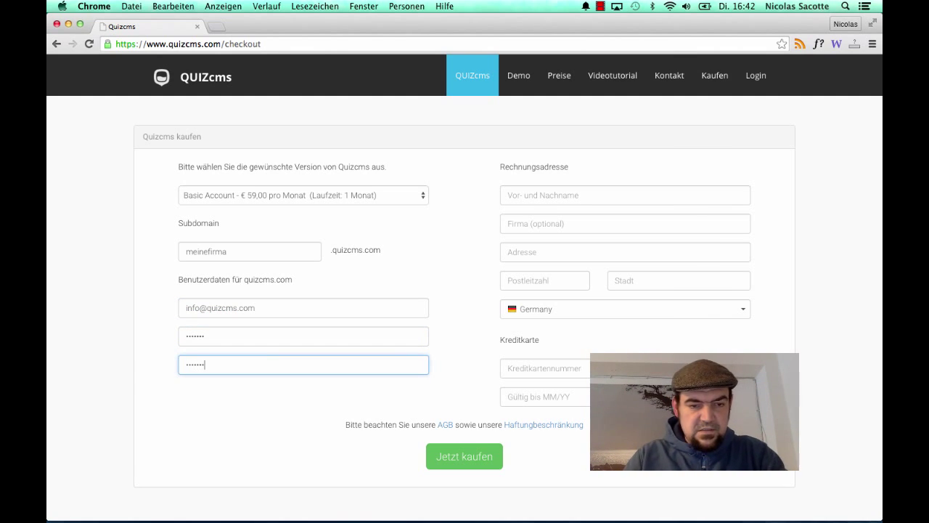
pyautogui.click(533, 196)
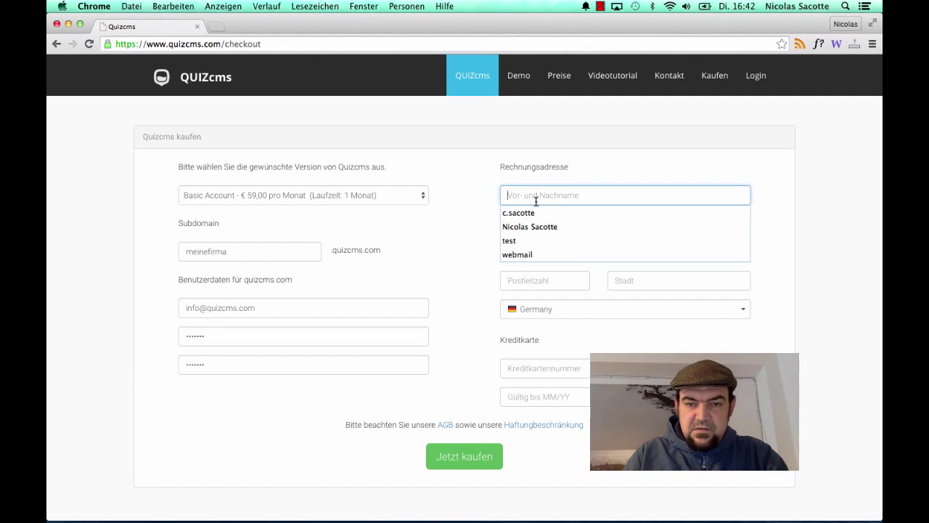
# Step: Fill in the billing name and company from saved entries, plus street, postcode and city, keeping Germany
pyautogui.click(535, 226)
pyautogui.click(533, 223)
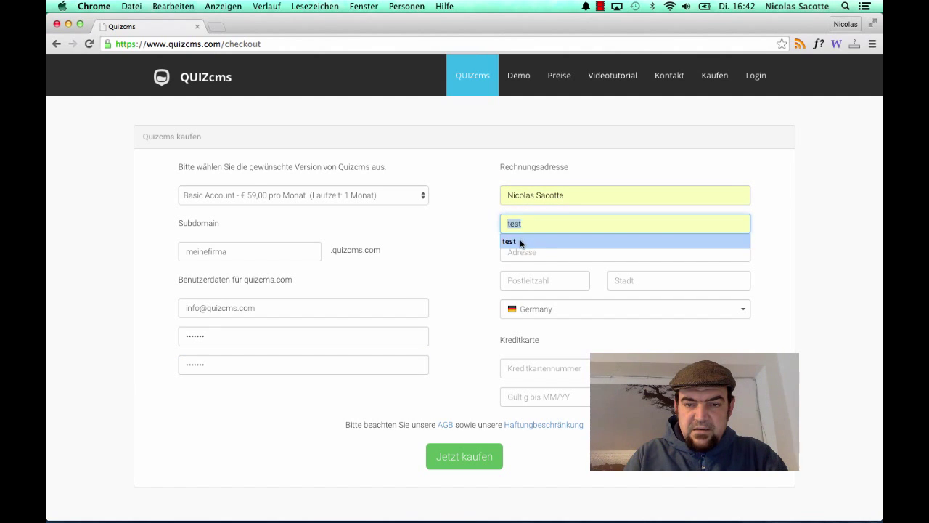
pyautogui.click(520, 239)
pyautogui.click(520, 251)
pyautogui.write('te')
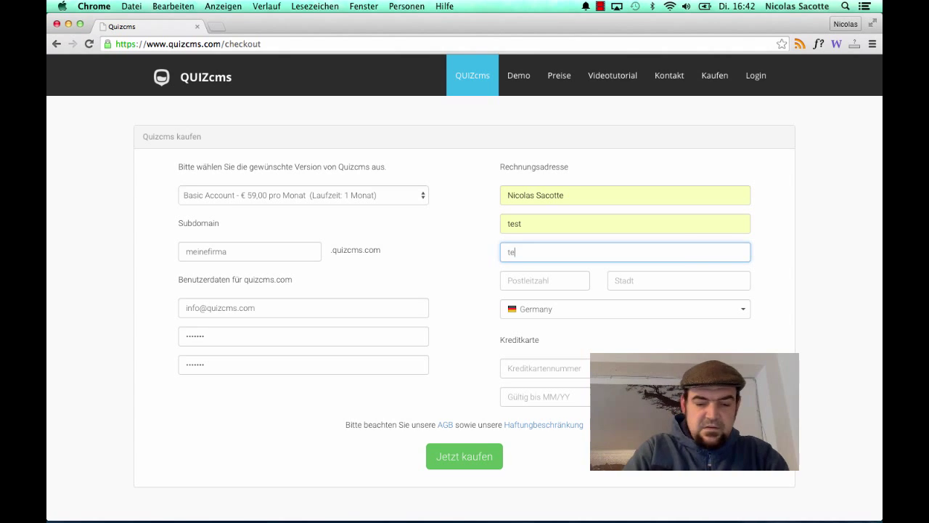
pyautogui.write('ststr. 1')
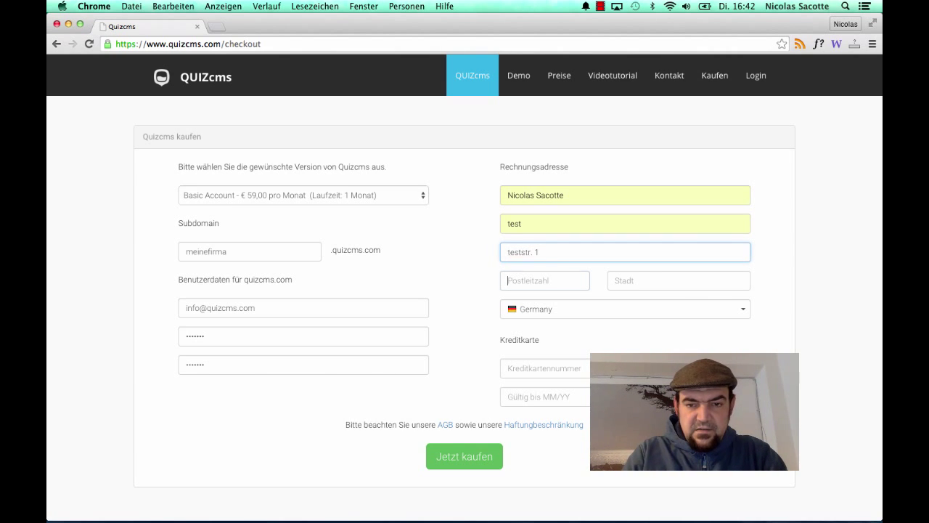
pyautogui.press('Tab')
pyautogui.write('11111')
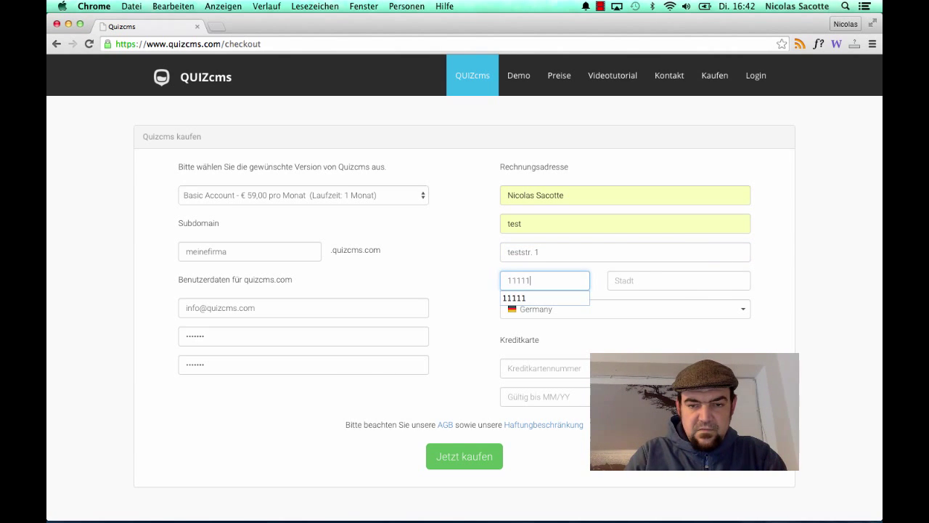
pyautogui.press('Tab')
pyautogui.write('Testhaus')
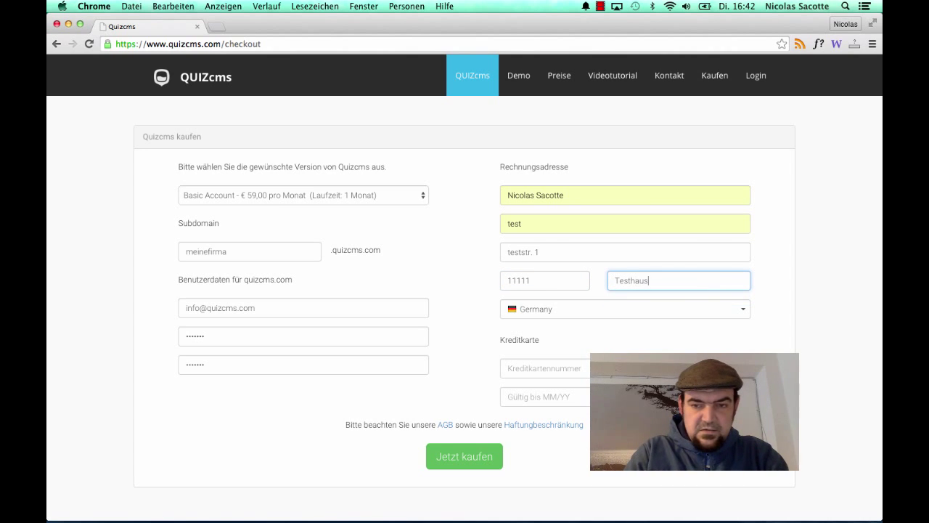
pyautogui.write('en')
pyautogui.click(599, 318)
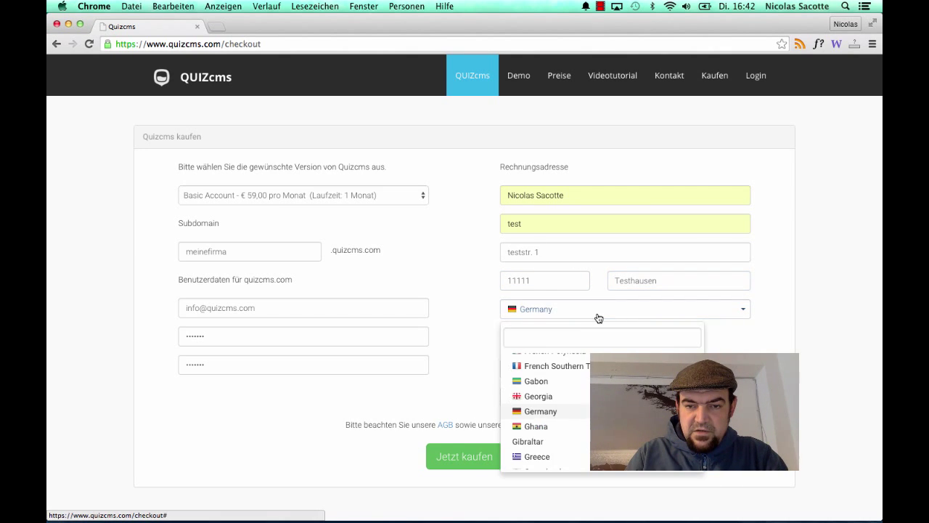
pyautogui.click(598, 317)
# Step: Enter the credit card number and the expiry date 09 / 17
pyautogui.click(563, 366)
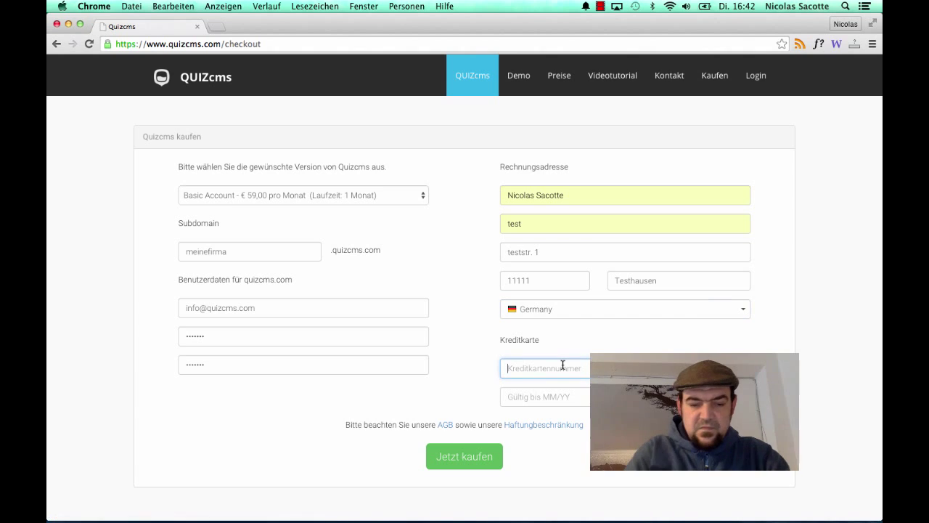
pyautogui.write('4242 4242 4242 4242')
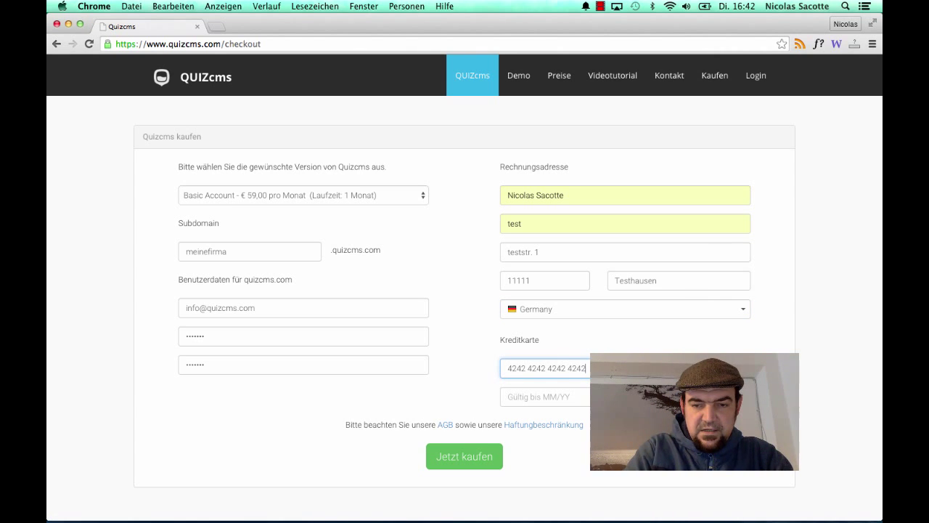
pyautogui.click(545, 397)
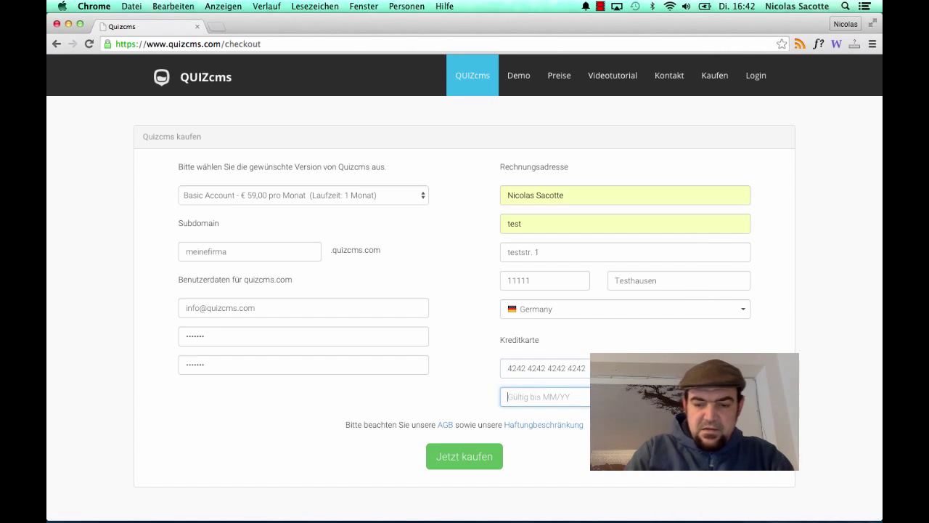
pyautogui.write('09 / 17')
pyautogui.press('Tab')
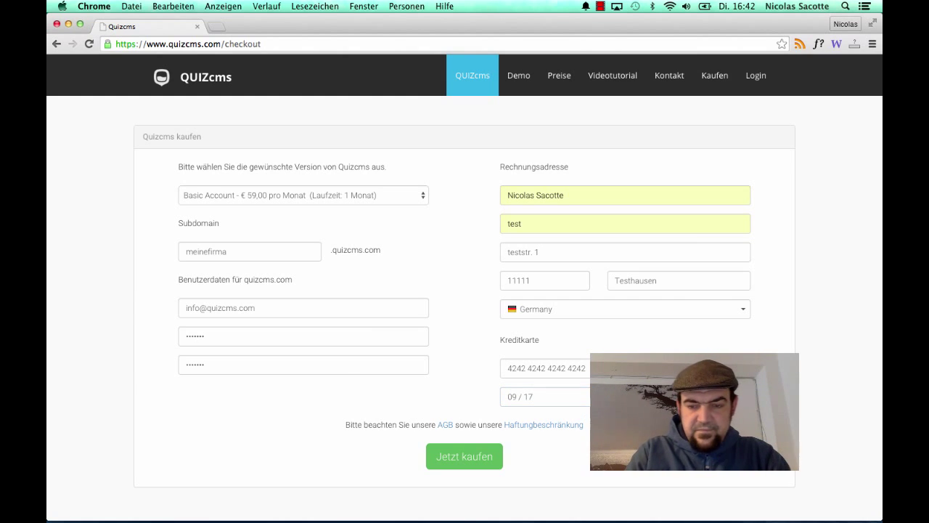
# Step: Complete the Basic Account purchase, then cancel the subscription with 'Kündigen' on the profile
pyautogui.click(485, 458)
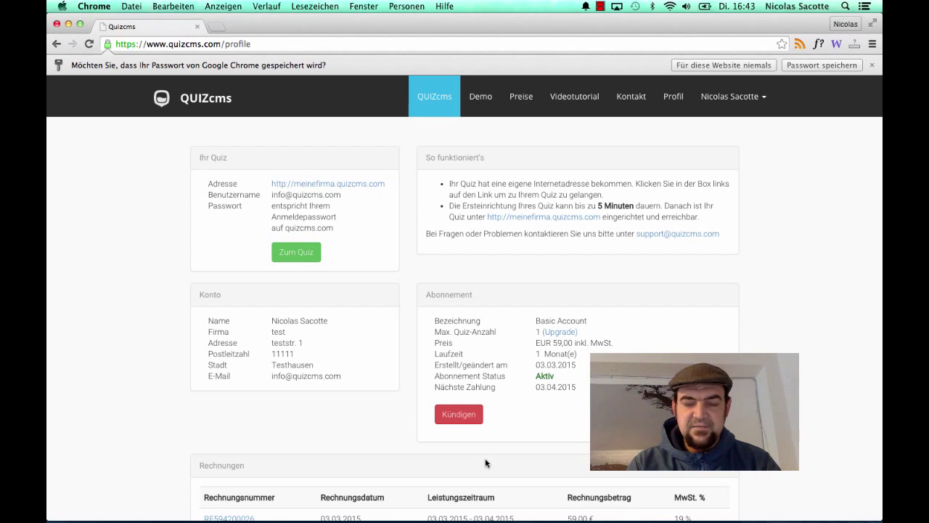
pyautogui.click(465, 414)
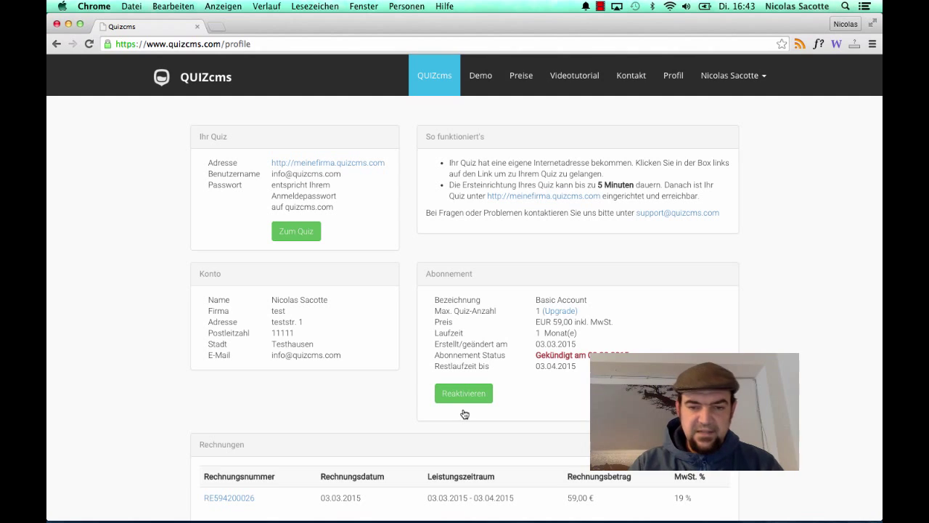
# Step: Reactivate the Basic Account subscription and scroll down the profile page
pyautogui.click(468, 393)
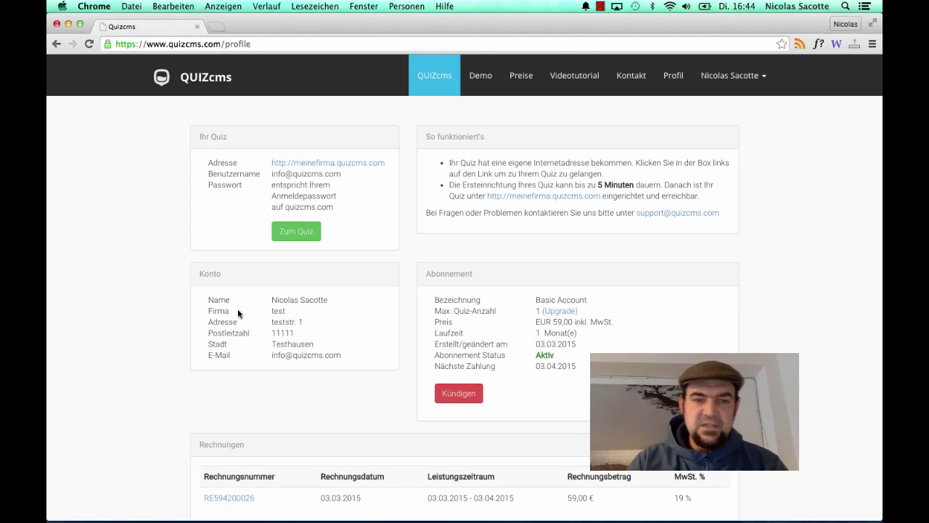
pyautogui.scroll(-3, 109, 300)
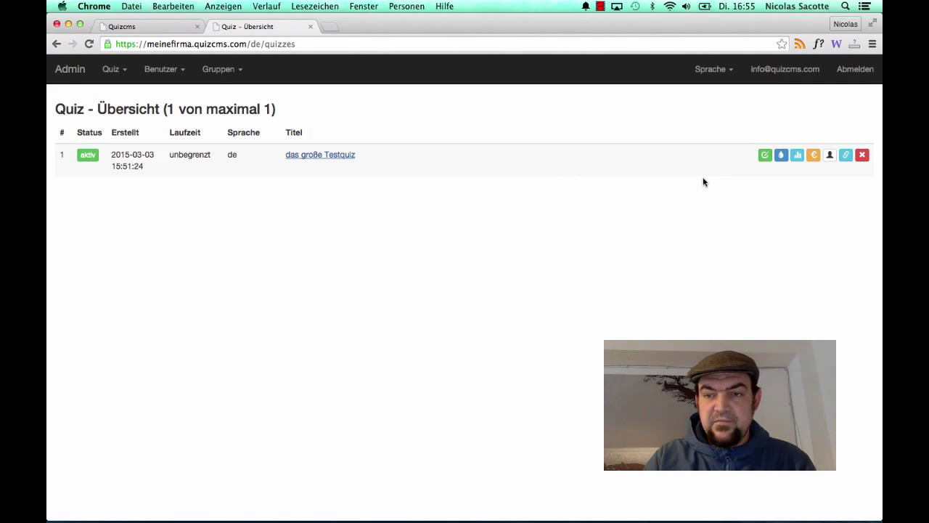
# Step: Preview das große Testquiz, then return to the overview and open its edit form
pyautogui.click(339, 157)
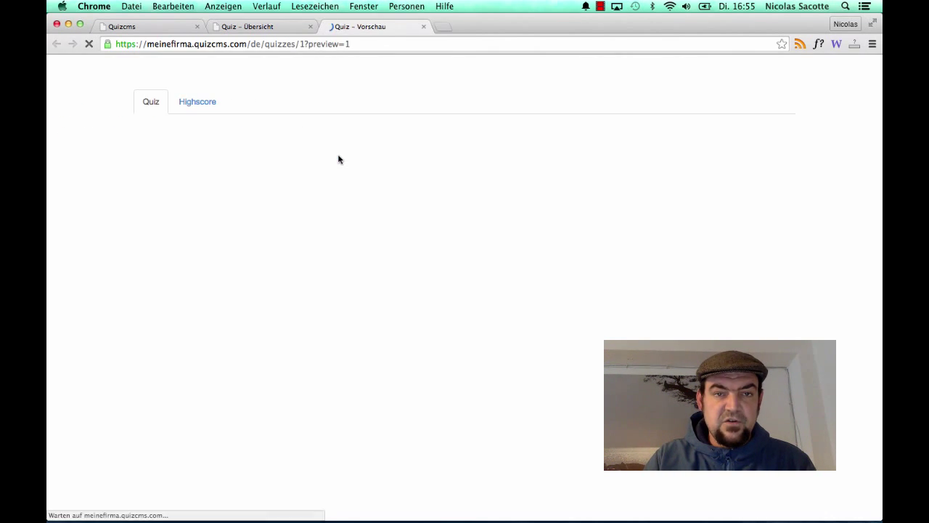
pyautogui.click(265, 27)
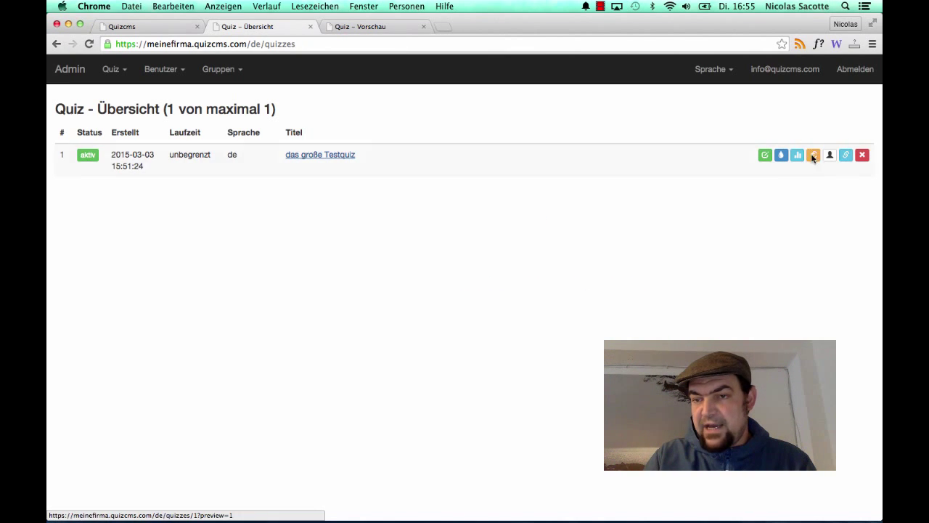
pyautogui.click(766, 157)
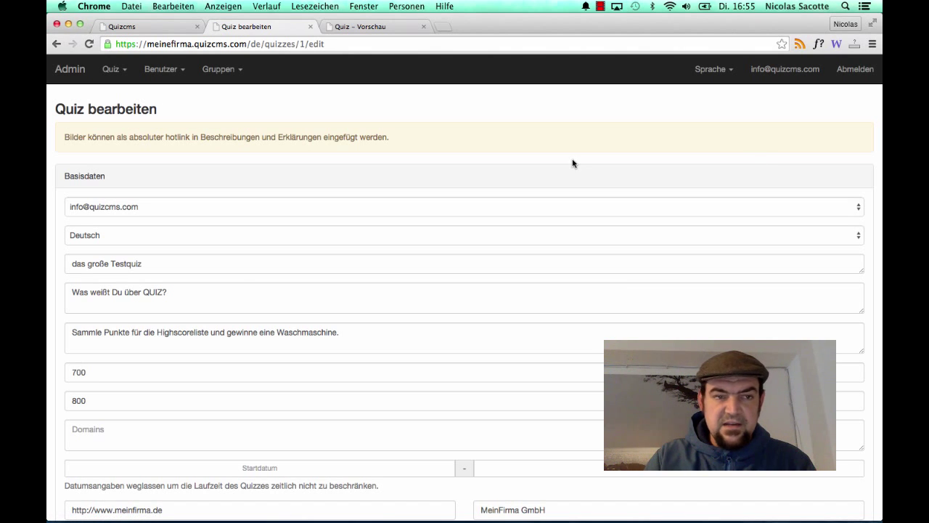
pyautogui.scroll(-4, 573, 164)
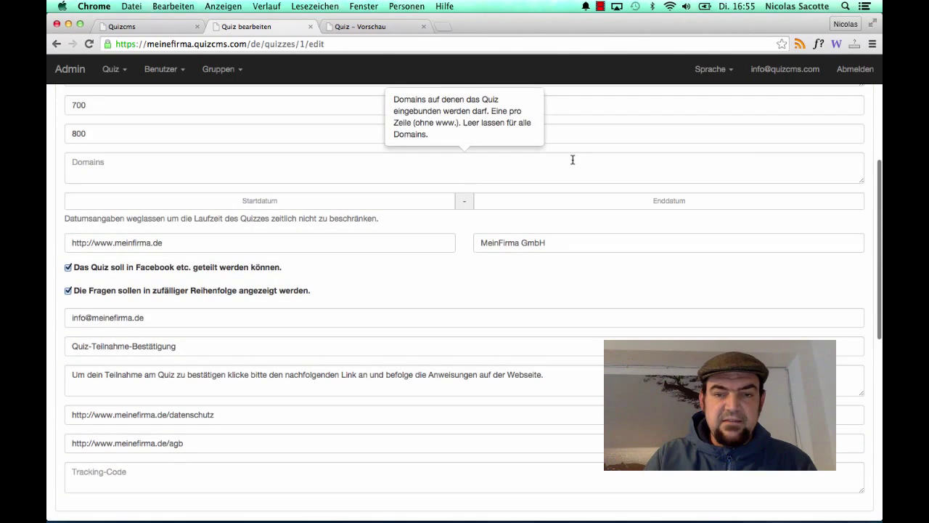
pyautogui.scroll(-3, 573, 160)
pyautogui.scroll(-3, 578, 184)
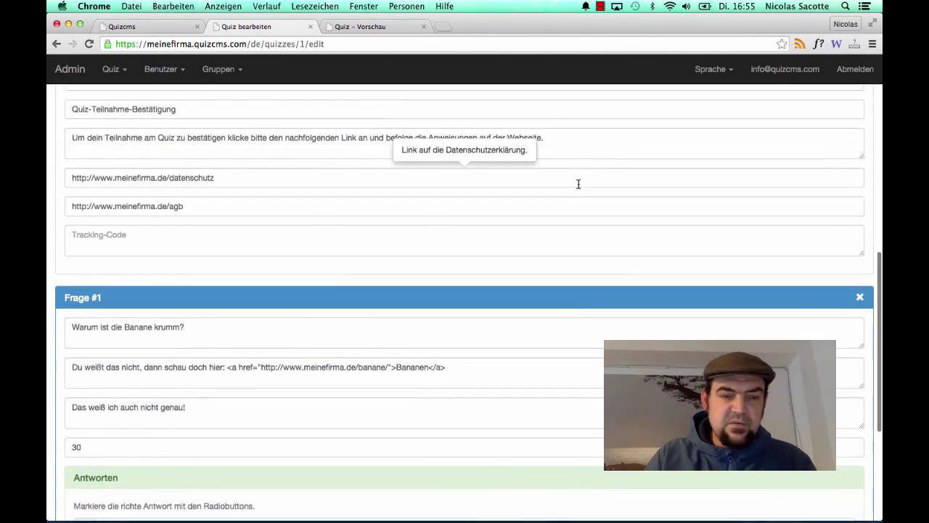
pyautogui.scroll(7, 579, 184)
pyautogui.scroll(3, 578, 184)
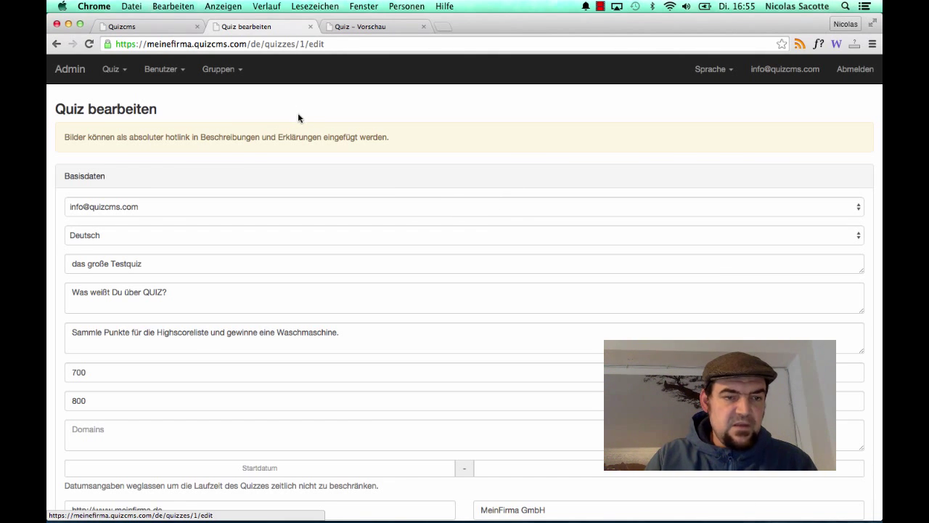
pyautogui.scroll(-2, 228, 284)
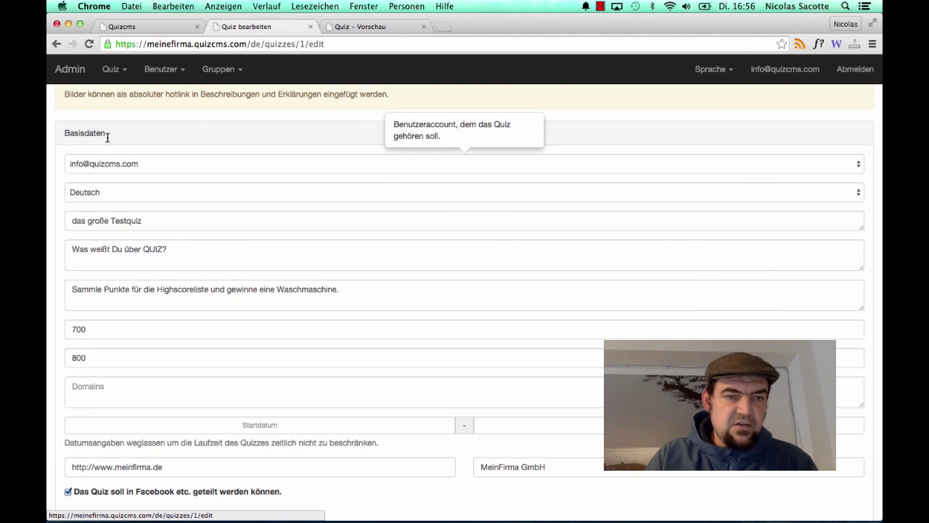
pyautogui.scroll(-5, 339, 121)
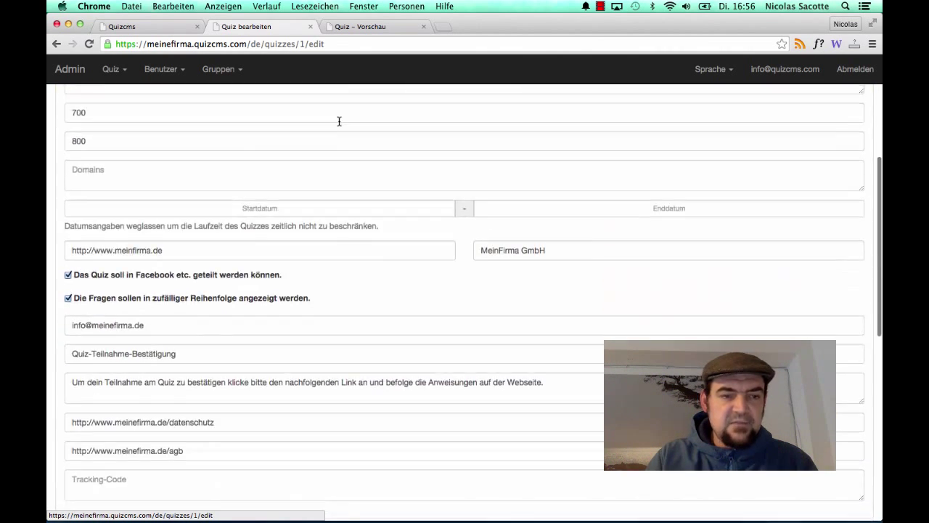
pyautogui.scroll(-5, 338, 122)
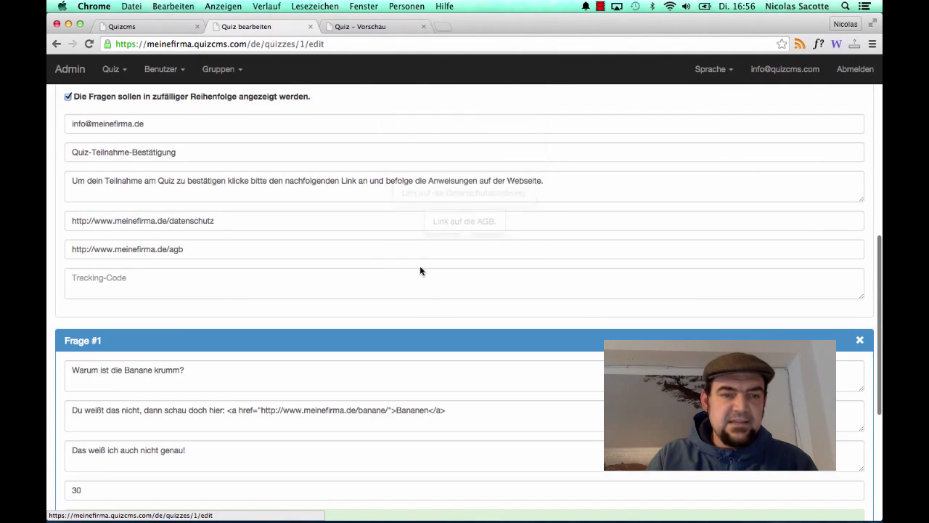
pyautogui.scroll(-5, 431, 312)
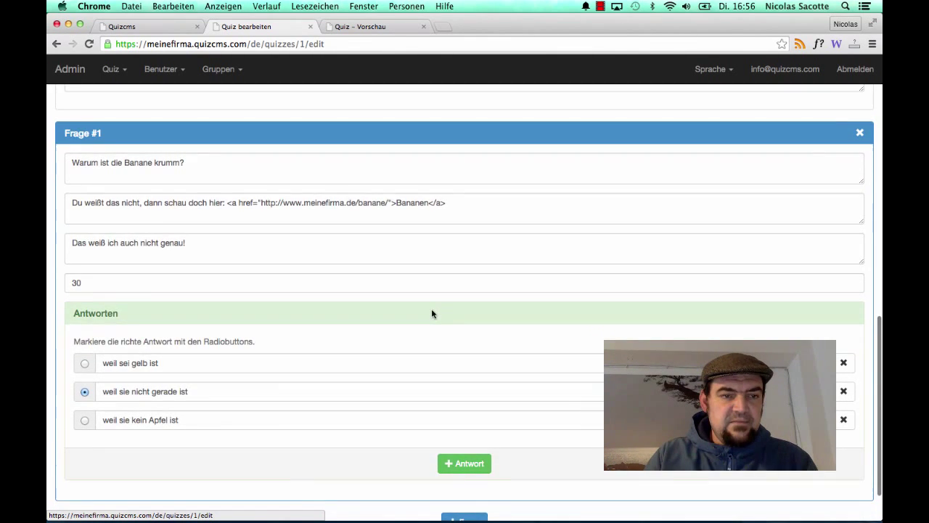
pyautogui.scroll(-2, 431, 312)
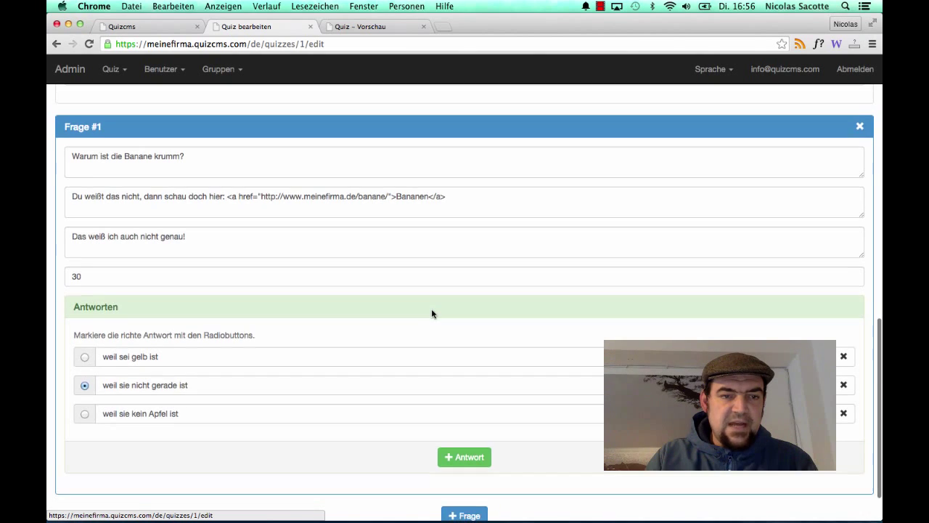
pyautogui.scroll(-2, 431, 313)
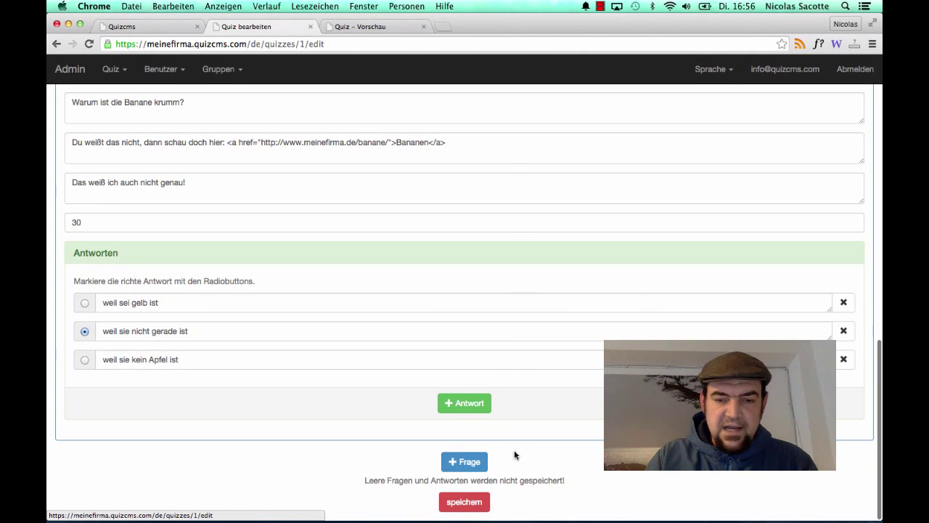
# Step: Add question 2 'Wie ist die Antwort auf alle Fragen?' with a description linking 'Film ansehen'
pyautogui.click(466, 463)
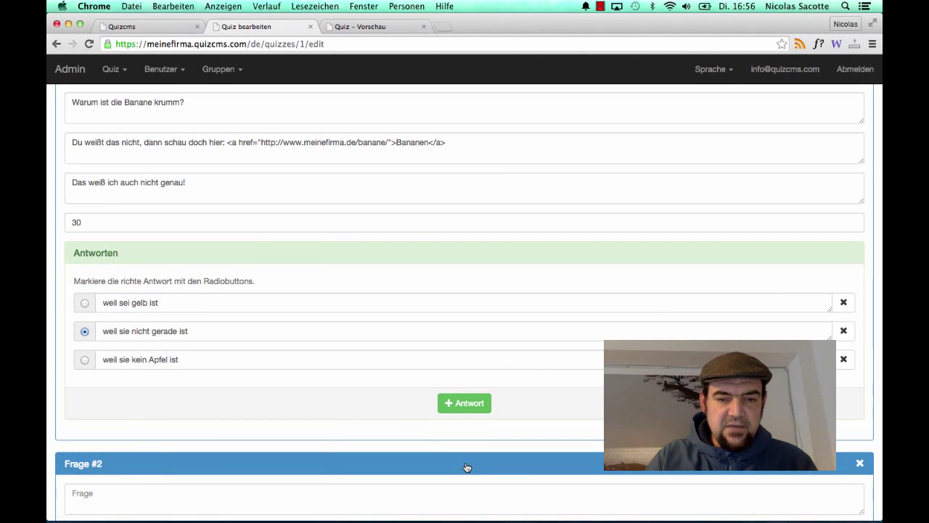
pyautogui.scroll(-5, 466, 467)
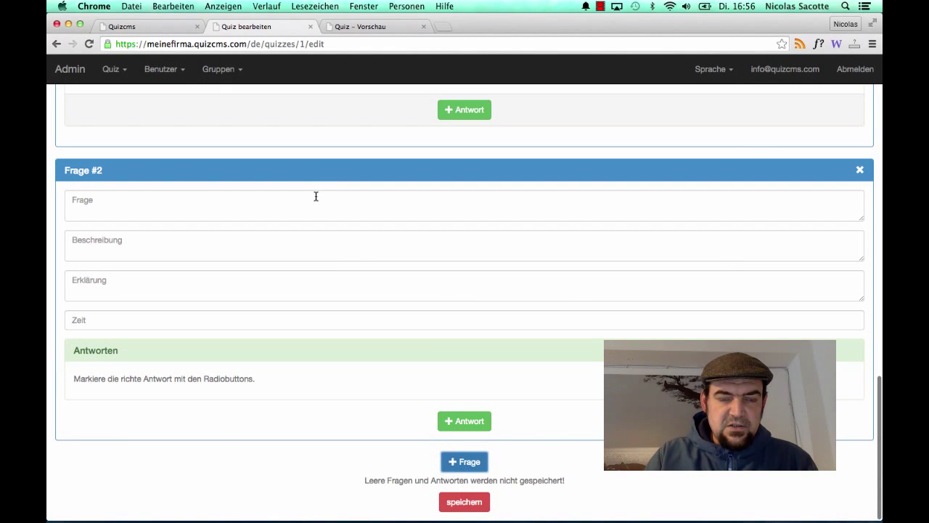
pyautogui.click(315, 196)
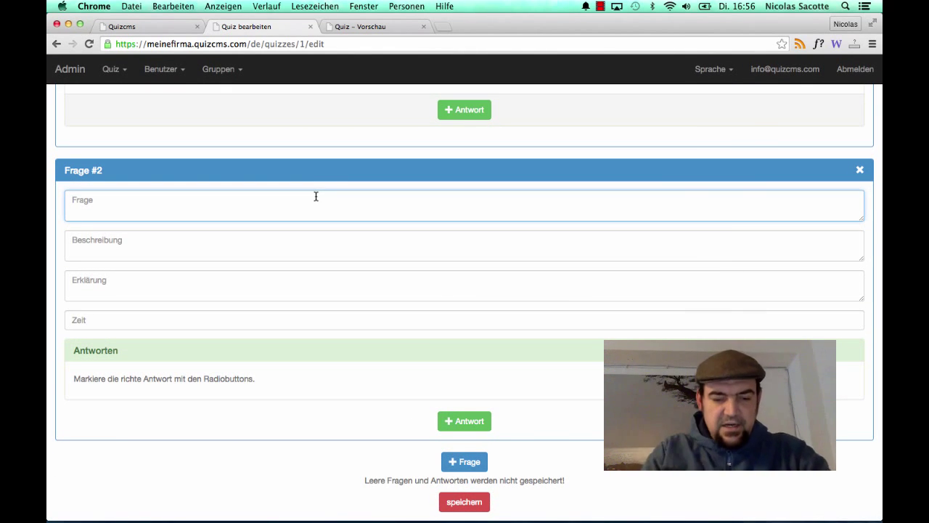
pyautogui.write('Wi')
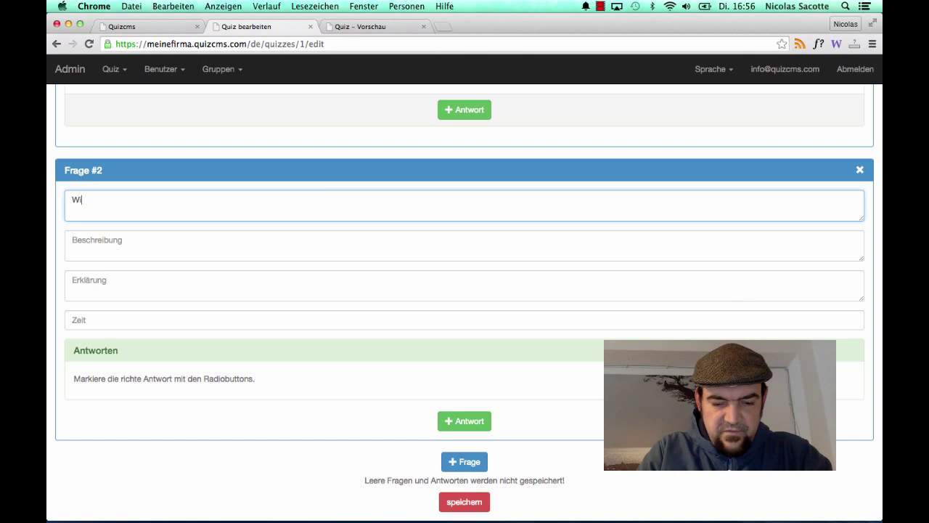
pyautogui.write('e ist die An')
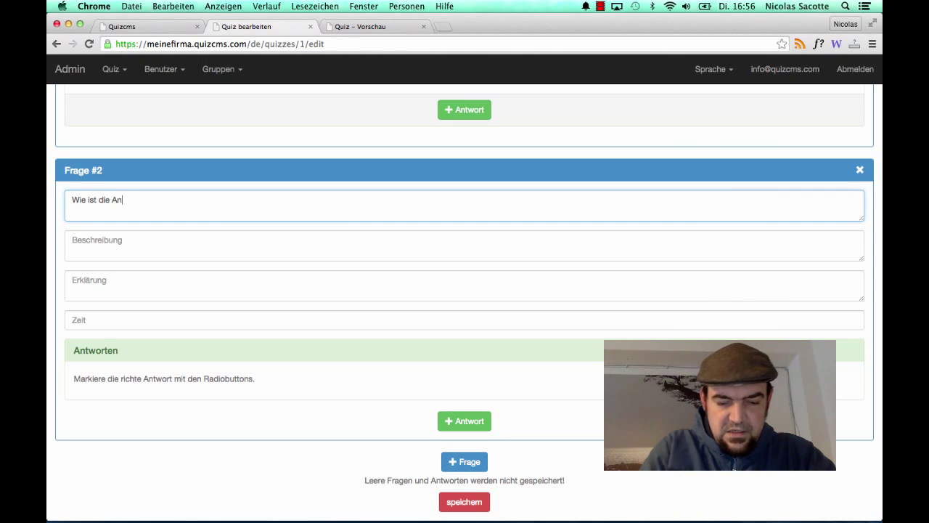
pyautogui.write('twort auf al')
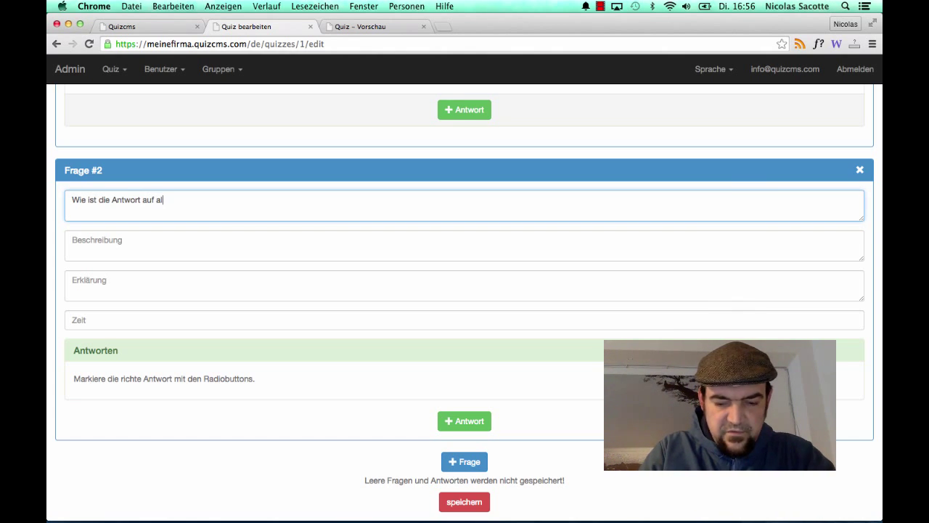
pyautogui.write('le Fragen')
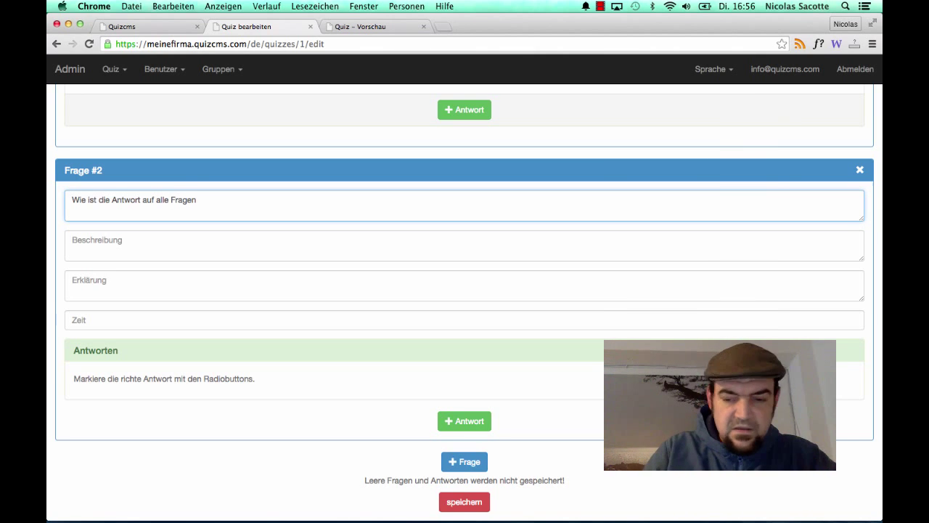
pyautogui.write('?')
pyautogui.click(268, 238)
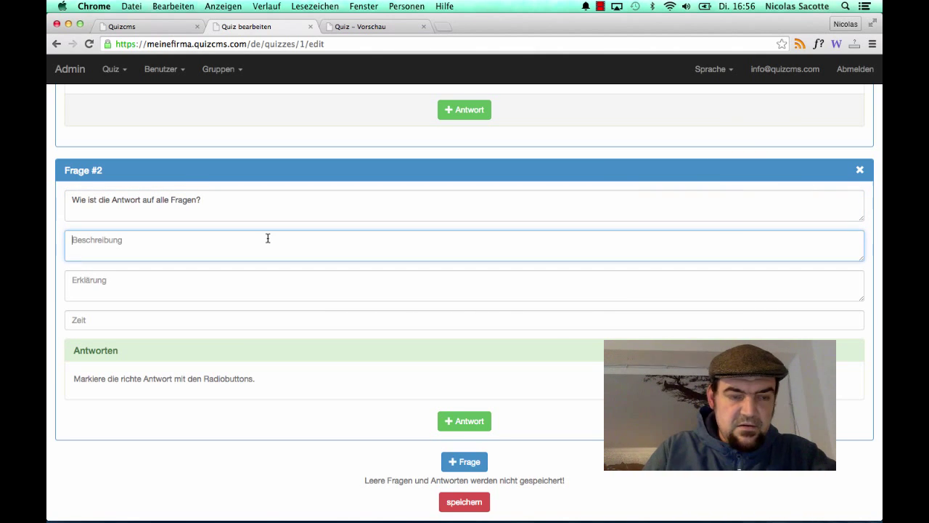
pyautogui.write('Du weißt')
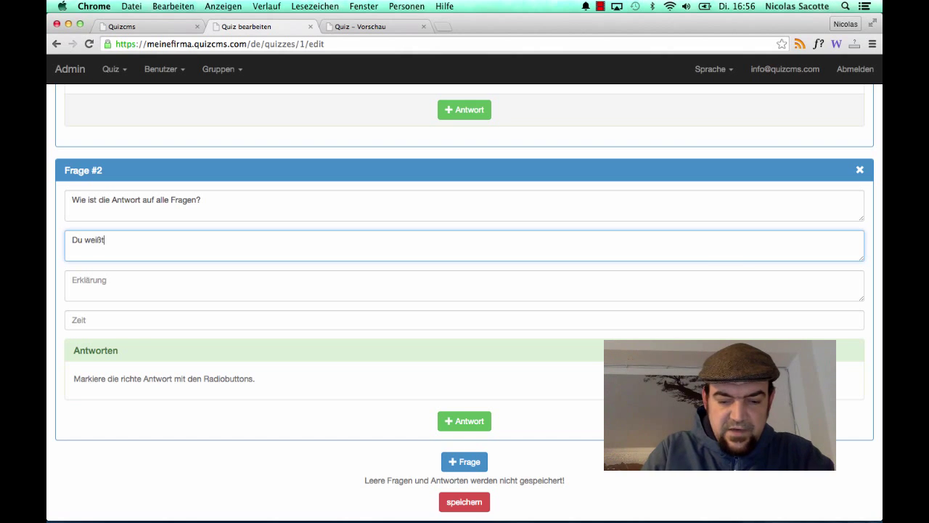
pyautogui.write(' es nicht, d')
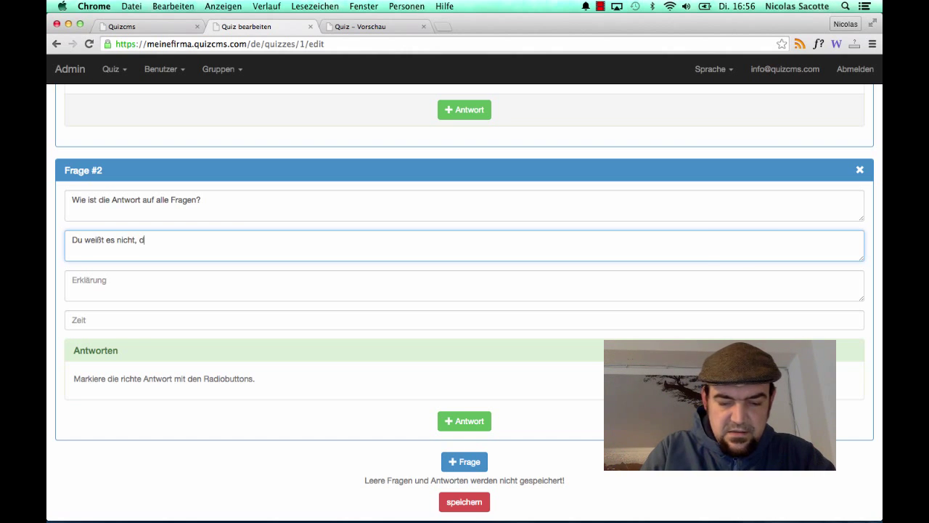
pyautogui.write('ann schau Di')
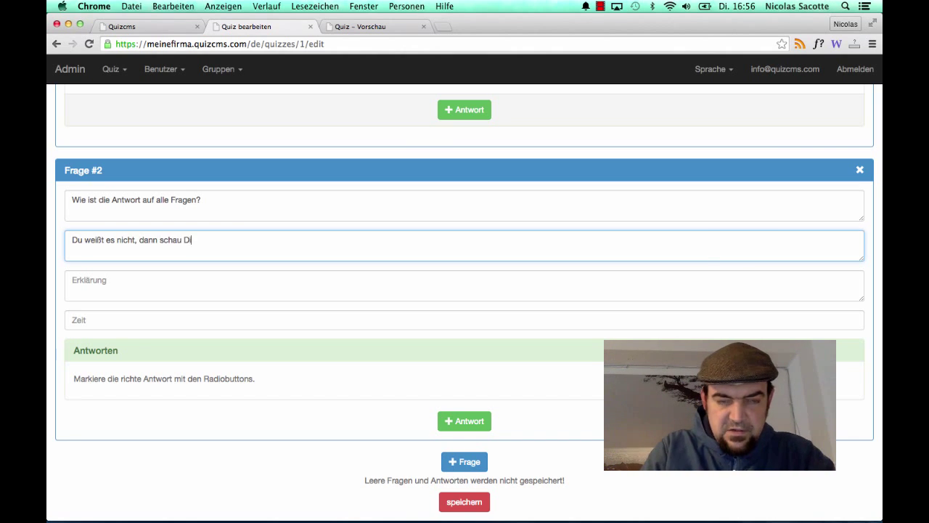
pyautogui.write('r diesen Film')
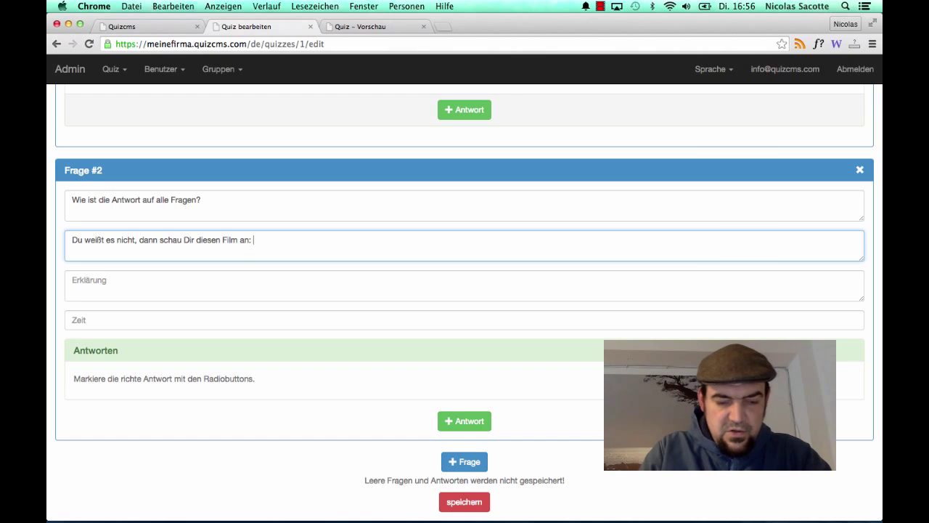
pyautogui.write('an: <a ')
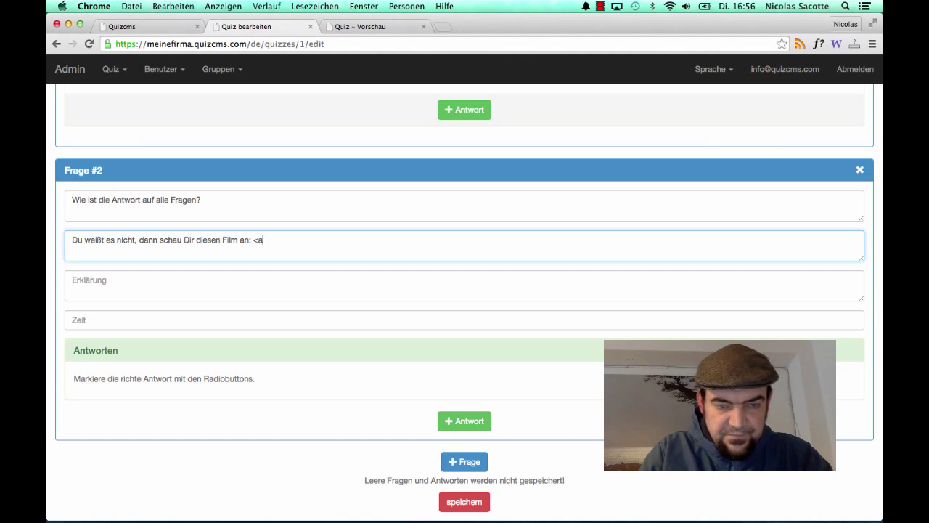
pyautogui.write('href="')
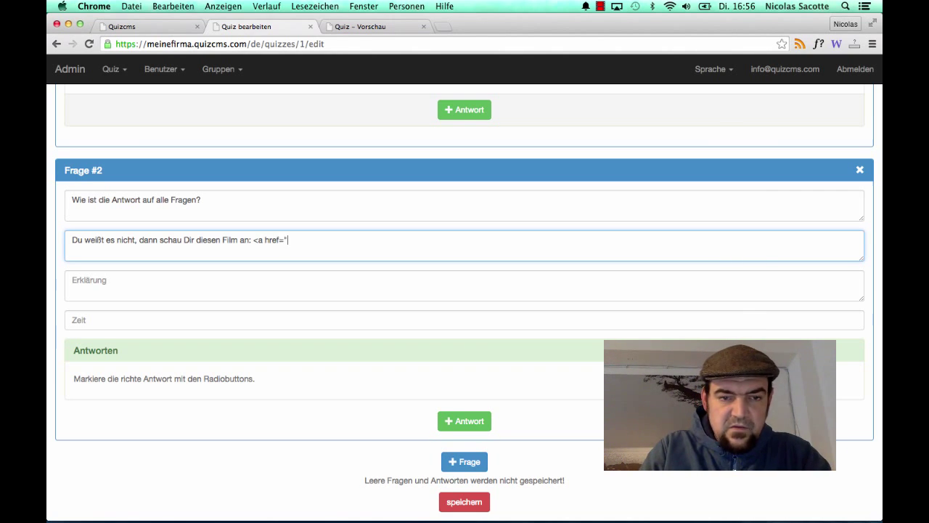
pyautogui.write('http:')
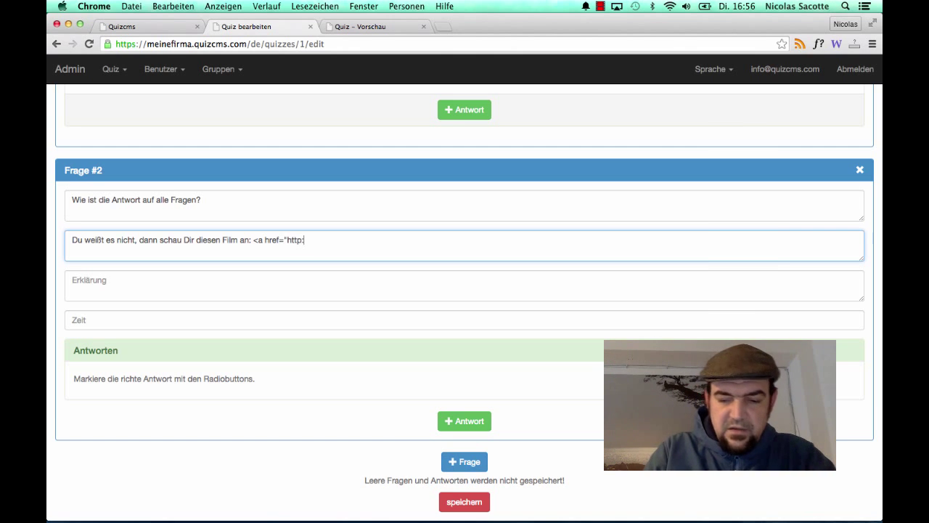
pyautogui.write('//www')
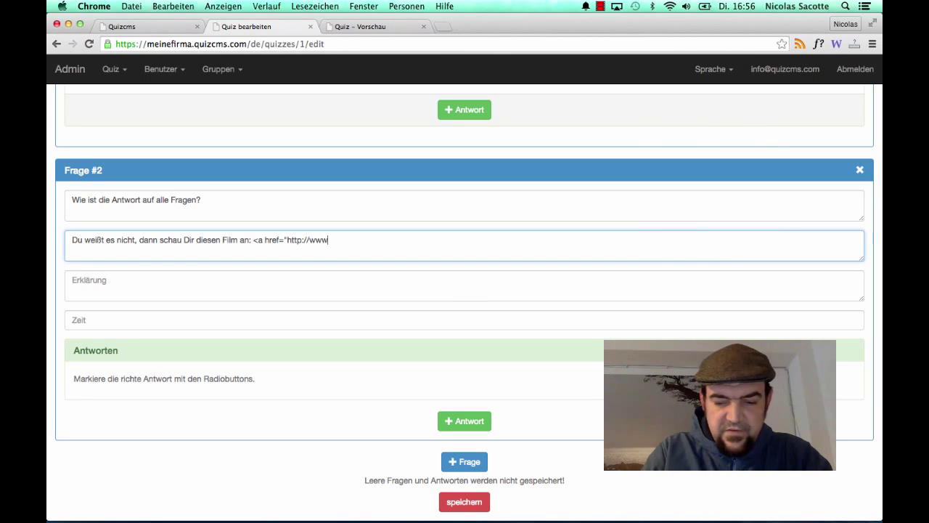
pyautogui.write('.hitchh')
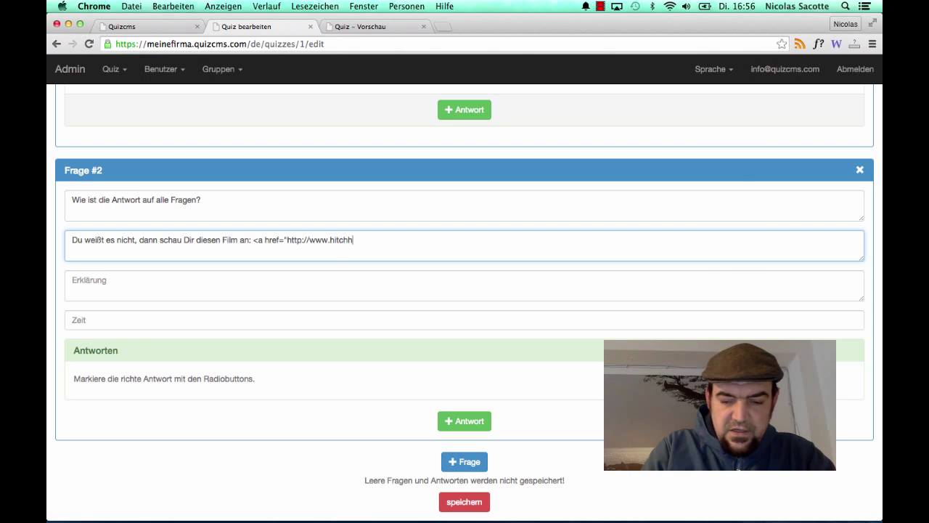
pyautogui.write('ik')
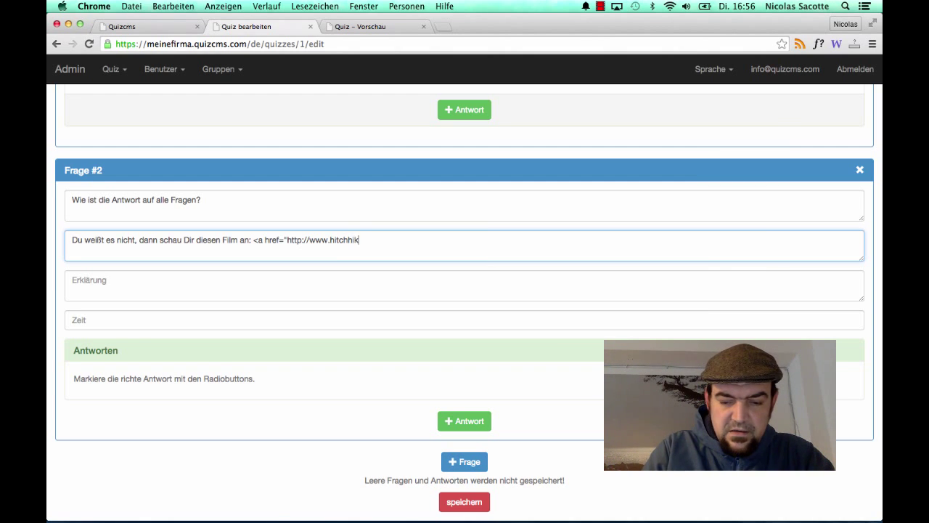
pyautogui.write('ingthegalxy.de">')
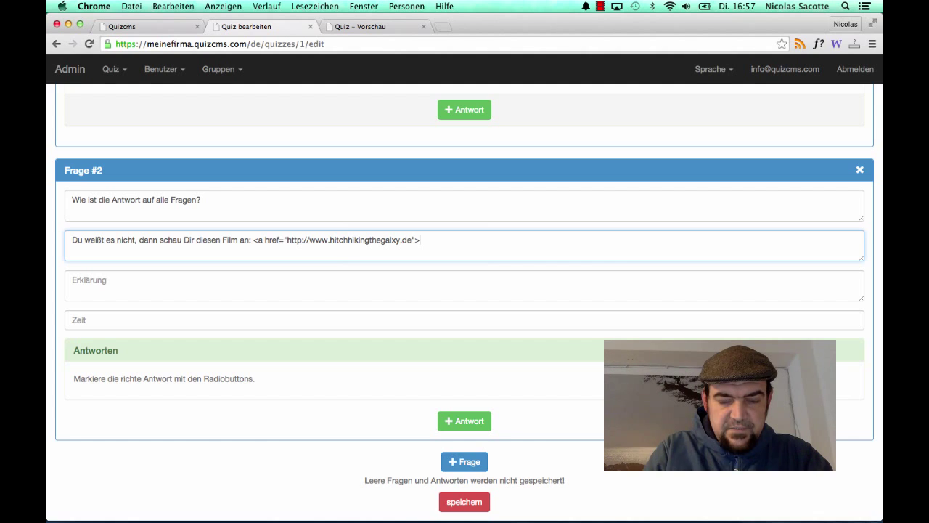
pyautogui.write('Film ansehen')
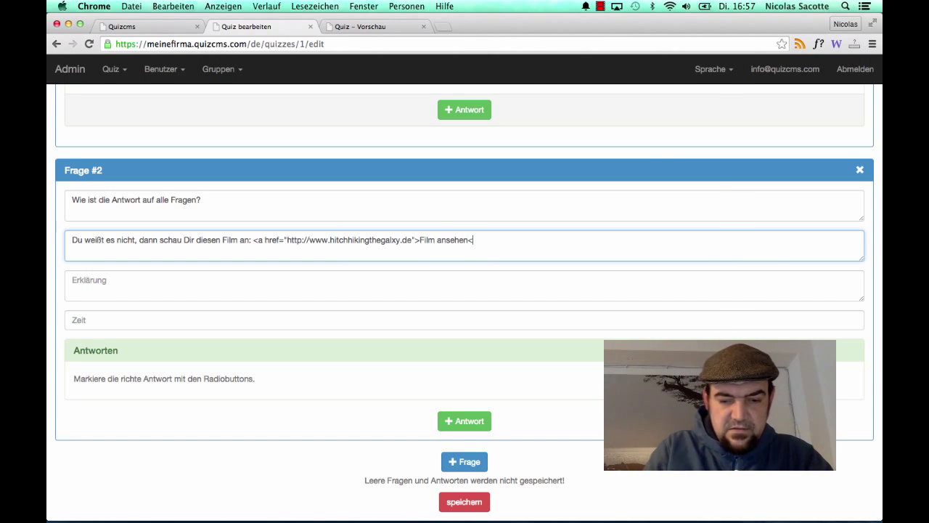
pyautogui.write('</a>')
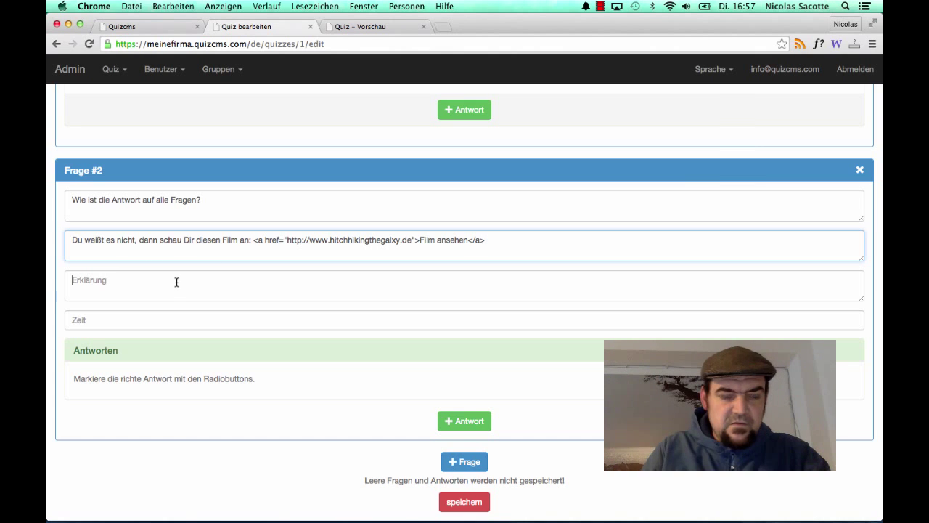
# Step: Fill question 2's explanation with repeated 'bla' filler text
pyautogui.click(177, 283)
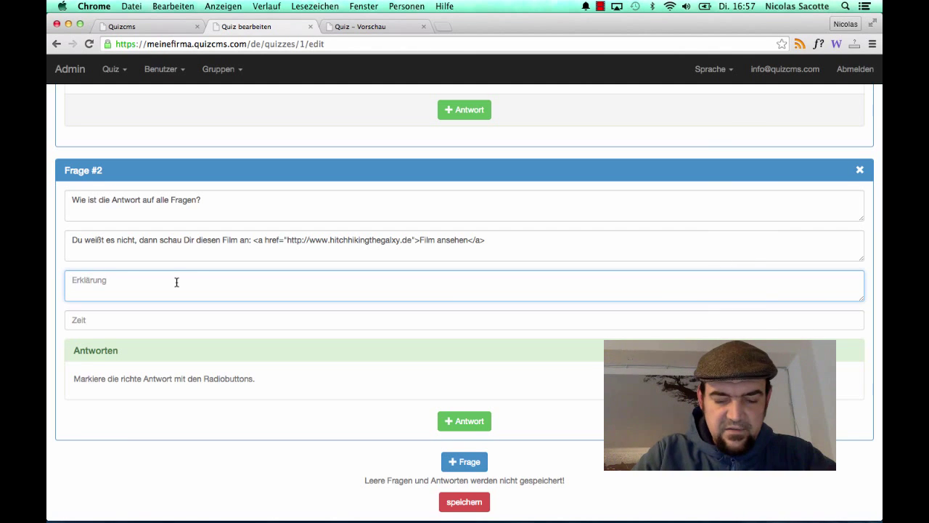
pyautogui.write('bla')
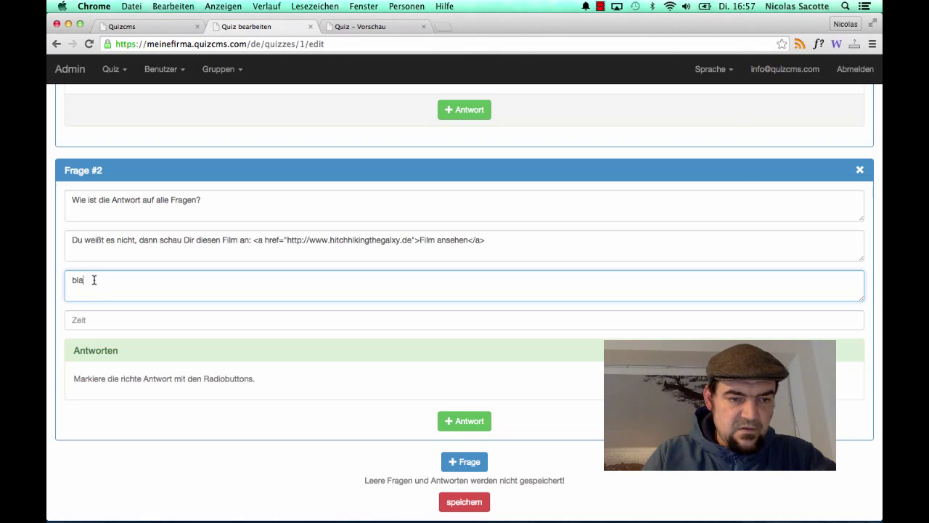
pyautogui.moveTo(94, 280); pyautogui.dragTo(48, 282)
pyautogui.press('Left')
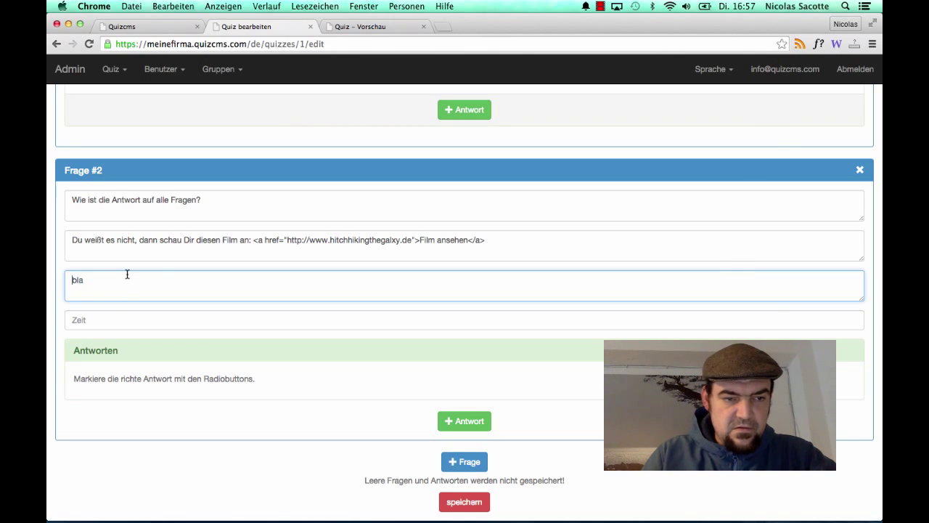
pyautogui.write('bla')
pyautogui.press('super+v')
pyautogui.press('super+v')
pyautogui.press('super+v')
pyautogui.press('super+v')
pyautogui.press('super+v')
pyautogui.press('super+v')
pyautogui.press('super+v')
pyautogui.press('super+v')
pyautogui.press('super+v')
pyautogui.press('super+v')
pyautogui.press('super+v')
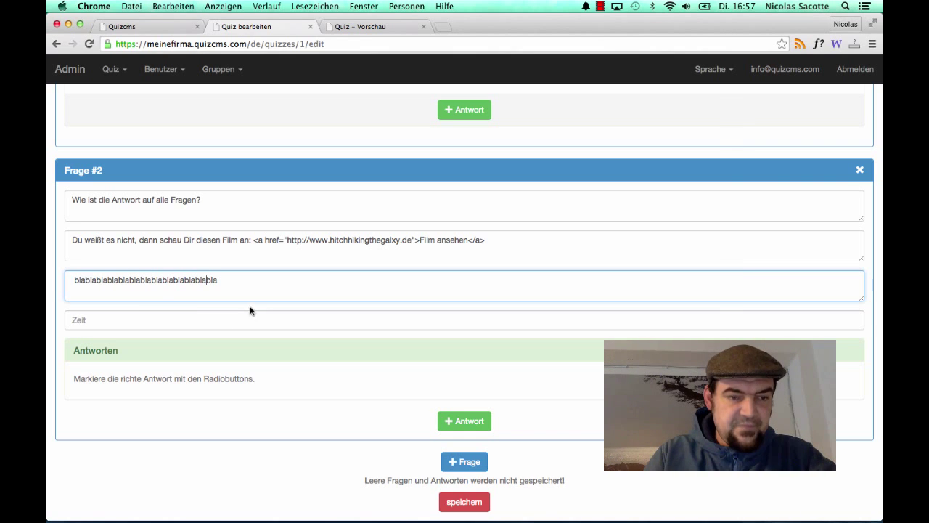
# Step: Set question 2's time limit to 30 and add a first answer
pyautogui.click(186, 317)
pyautogui.write('30')
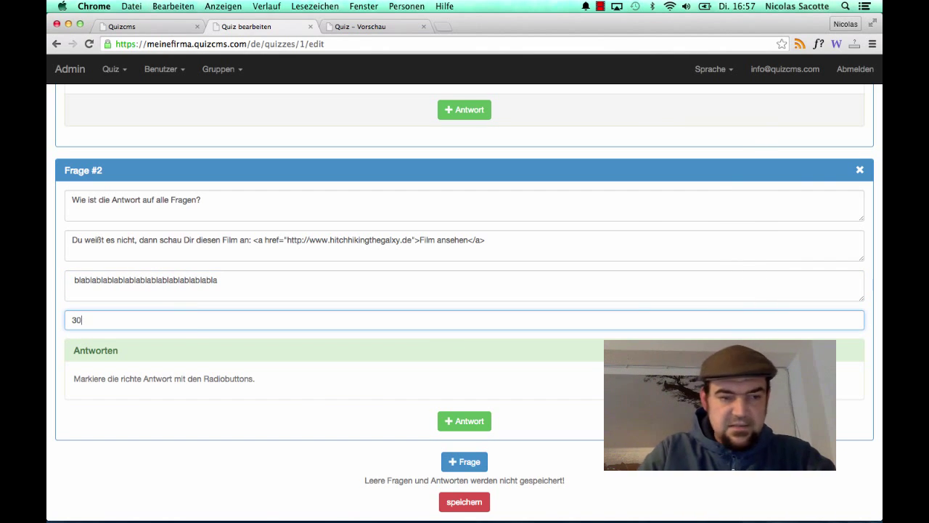
pyautogui.click(472, 422)
# Step: Add answers 42, 45 and 1337 to question 2, marking 42 as correct
pyautogui.click(217, 402)
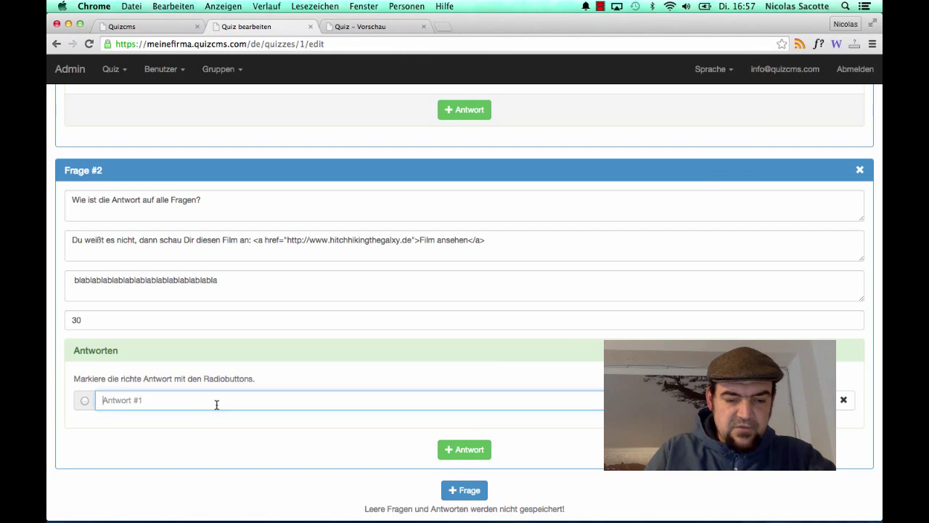
pyautogui.write('42')
pyautogui.click(465, 450)
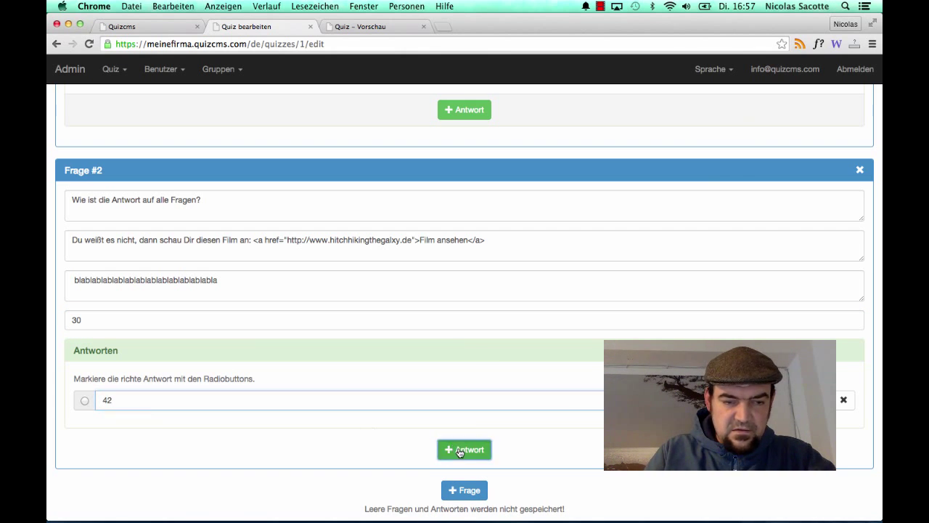
pyautogui.click(293, 434)
pyautogui.write('45')
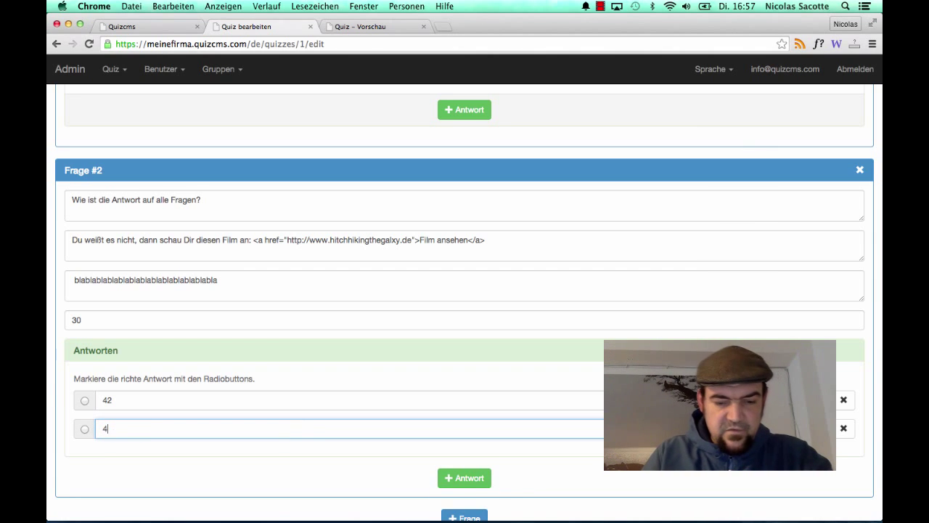
pyautogui.click(457, 478)
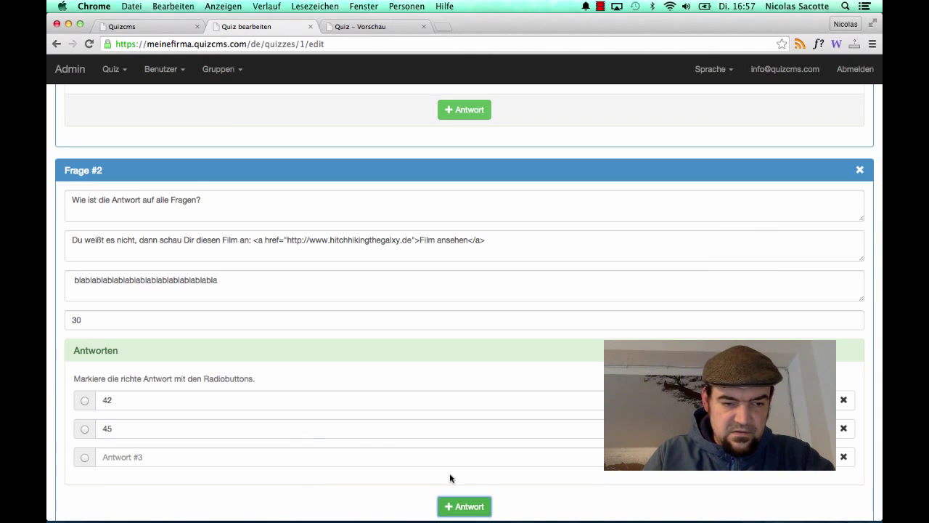
pyautogui.click(305, 457)
pyautogui.write('1337')
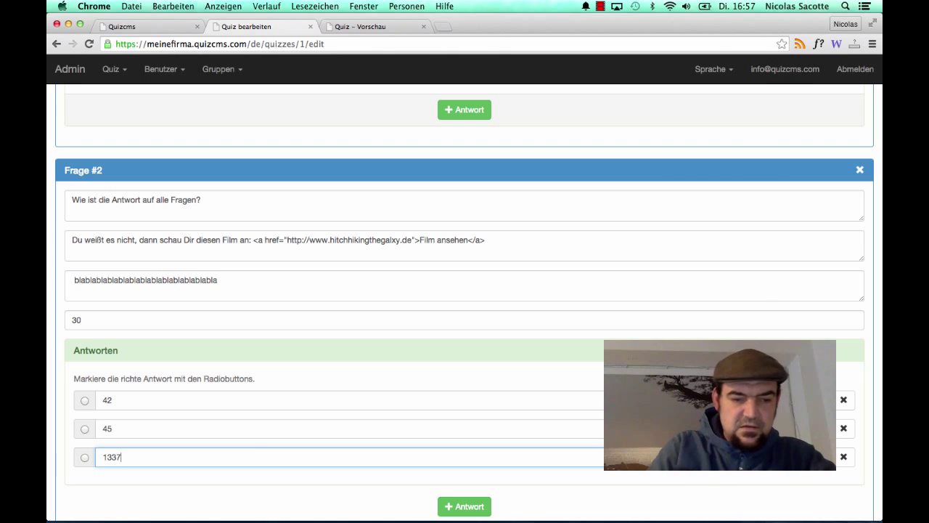
pyautogui.click(82, 400)
pyautogui.scroll(-1, 51, 417)
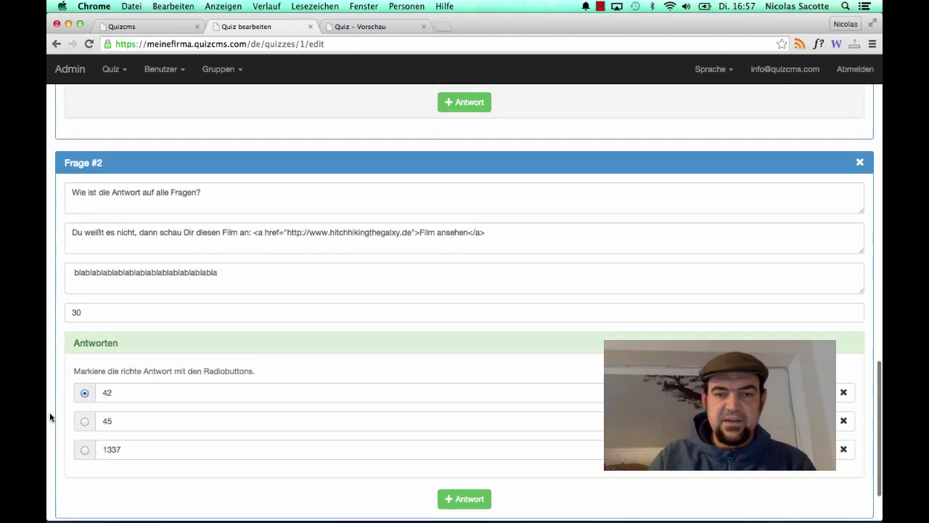
pyautogui.scroll(-3, 50, 417)
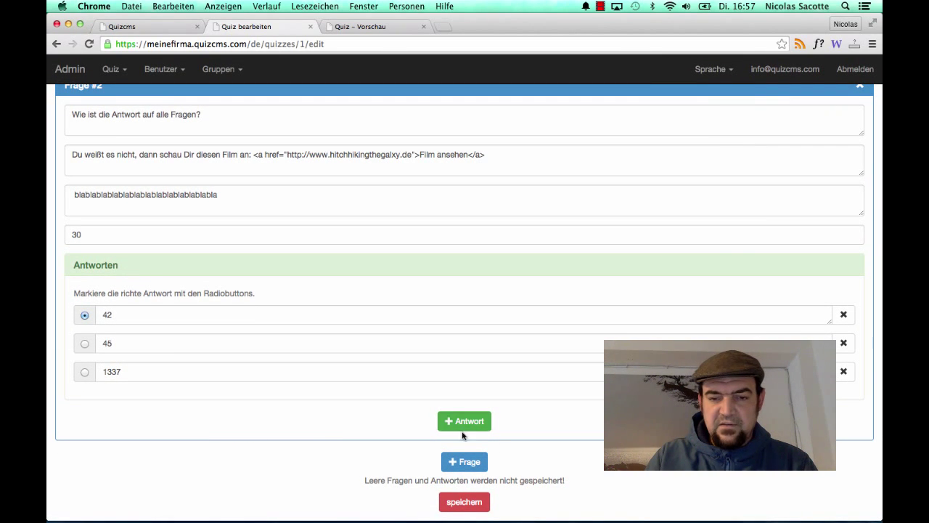
# Step: Save the quiz, close the old preview, and reopen das große Testquiz's preview from Quiz > Übersicht
pyautogui.click(465, 506)
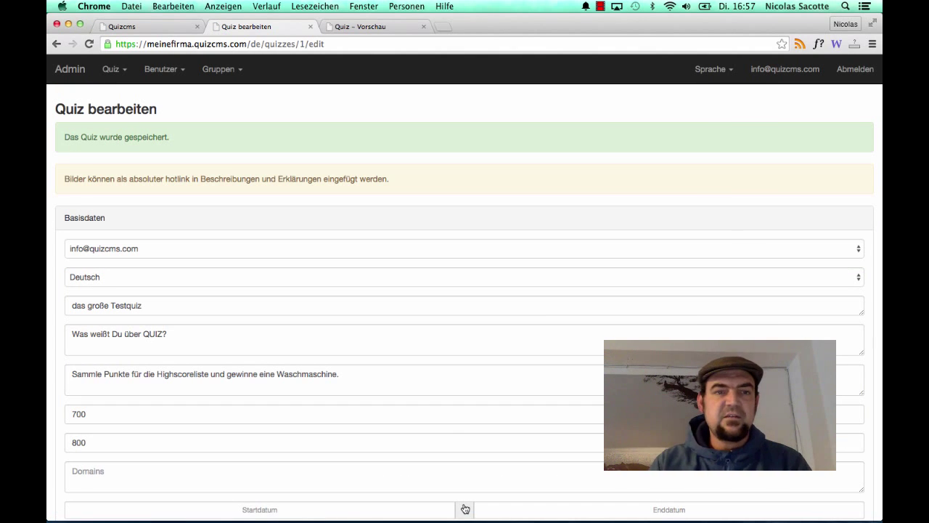
pyautogui.click(424, 26)
pyautogui.click(114, 69)
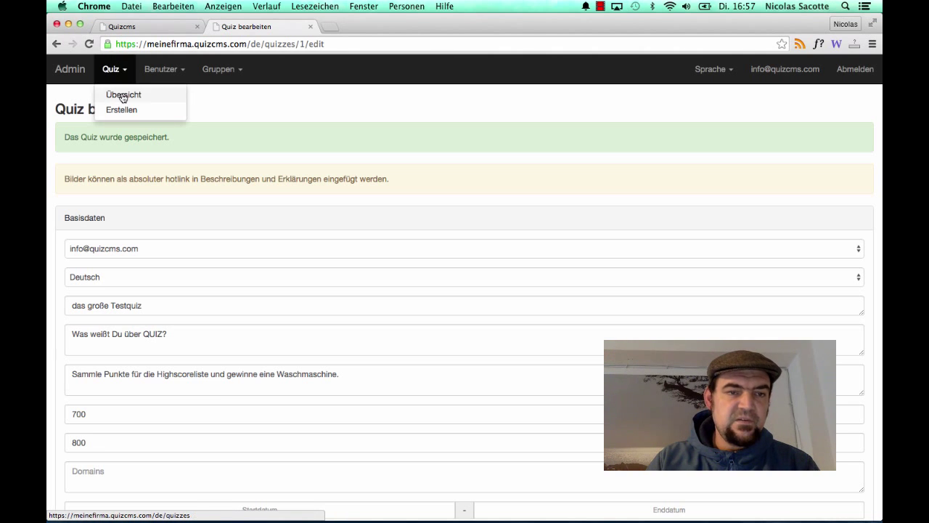
pyautogui.click(121, 93)
pyautogui.click(338, 160)
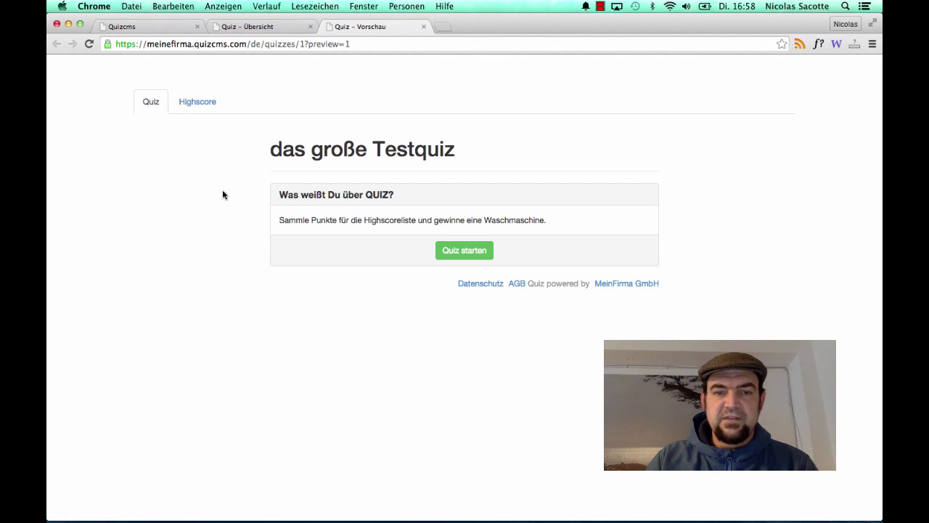
# Step: Play the preview quiz, answering 'weil sie nicht gerade ist' and 1337, to reach the 94-point highscore
pyautogui.click(464, 251)
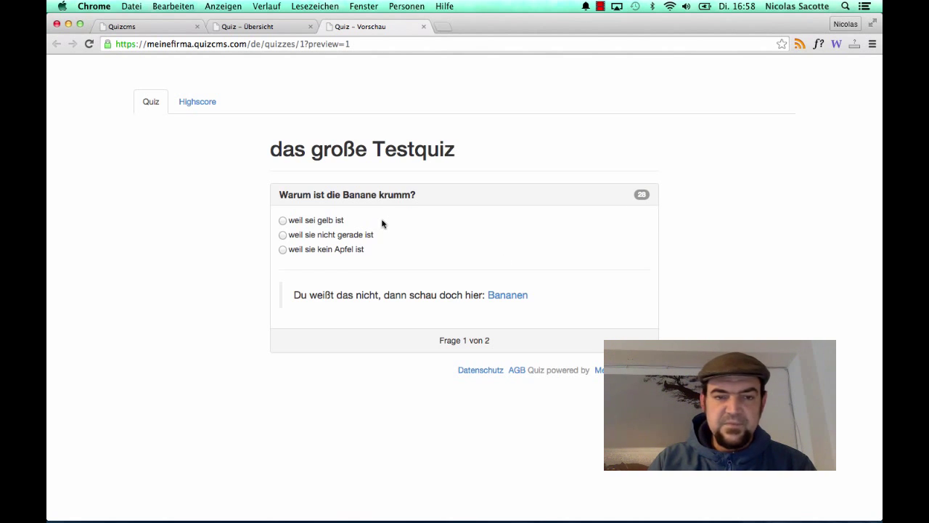
pyautogui.click(303, 236)
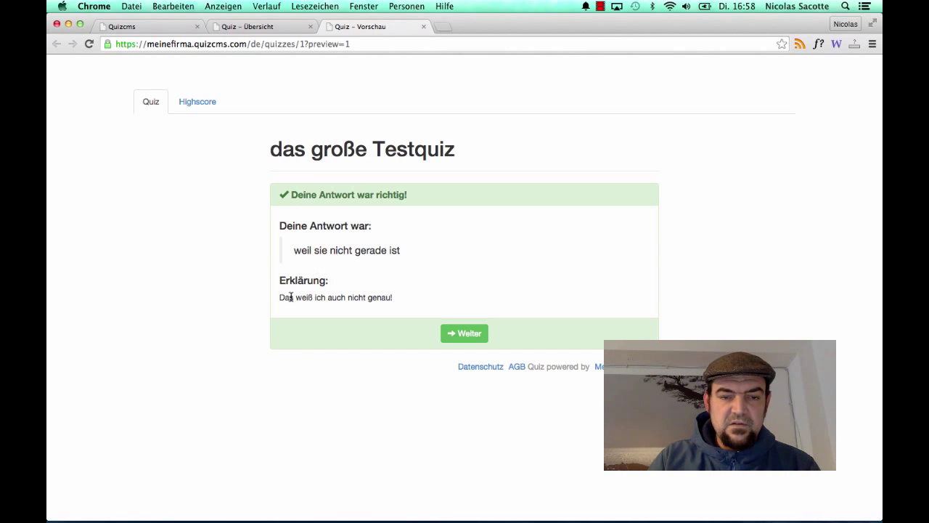
pyautogui.click(474, 334)
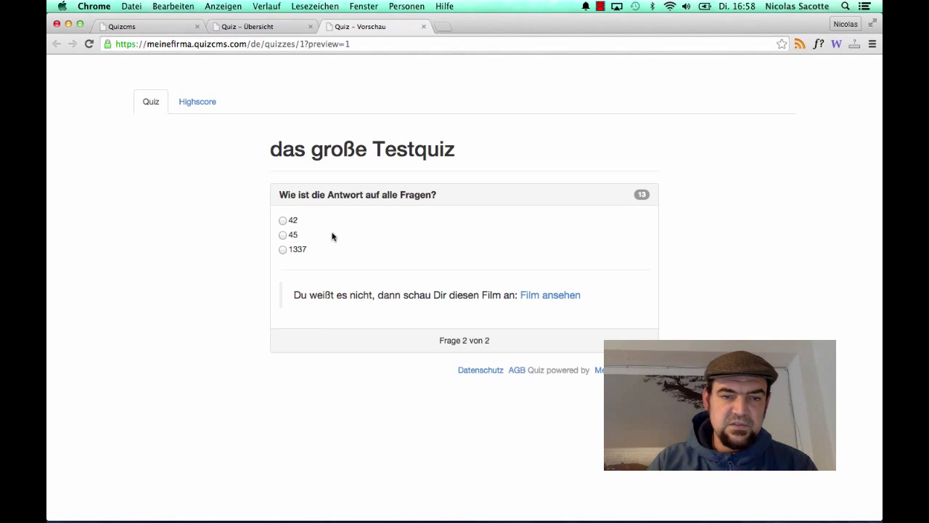
pyautogui.click(283, 250)
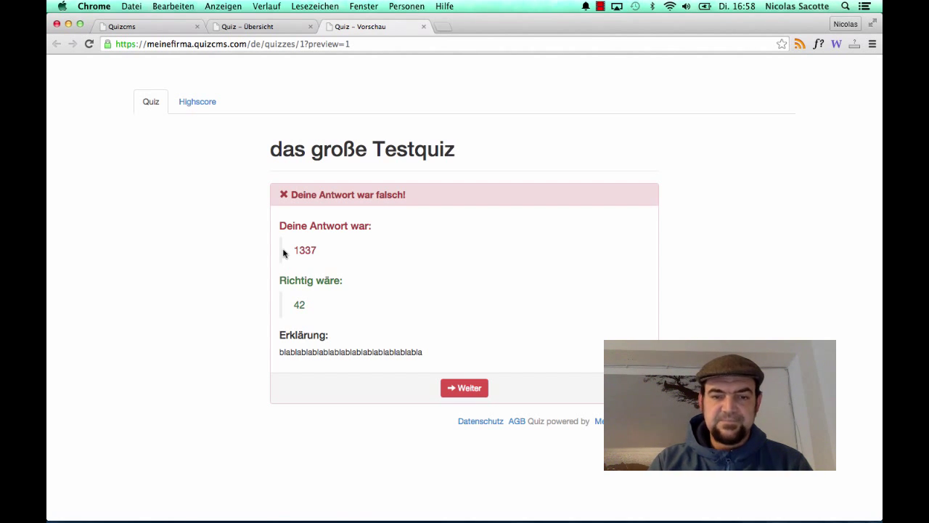
pyautogui.click(464, 390)
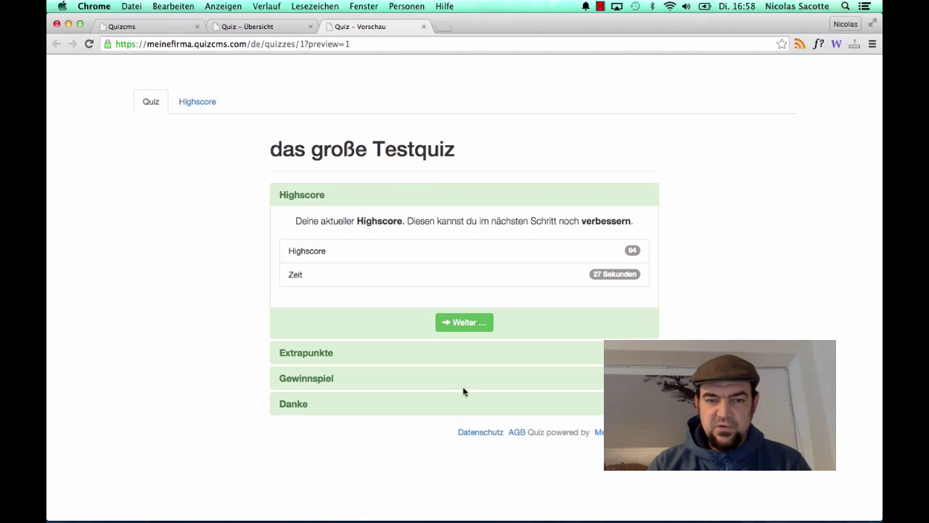
# Step: Pass the Extrapunkte step and submit the Gewinnspiel contact details to reach the Danke message
pyautogui.click(471, 327)
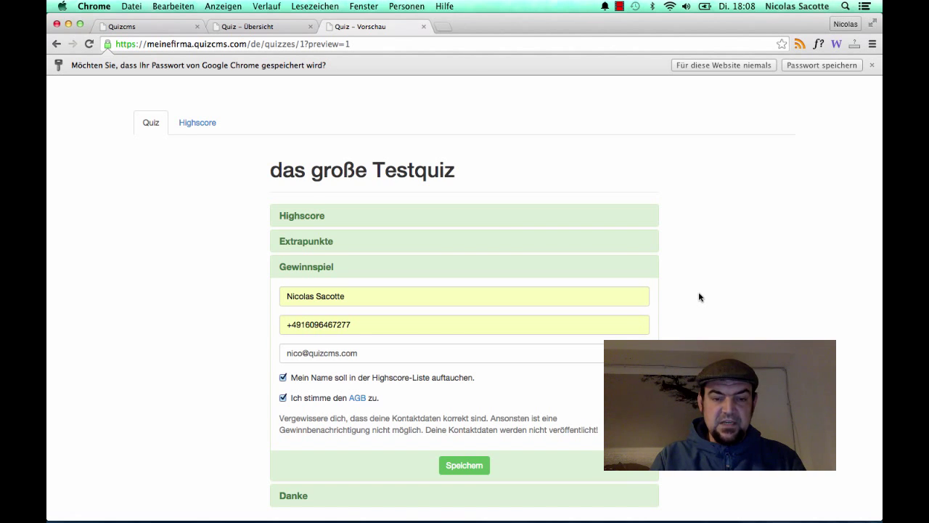
pyautogui.click(470, 466)
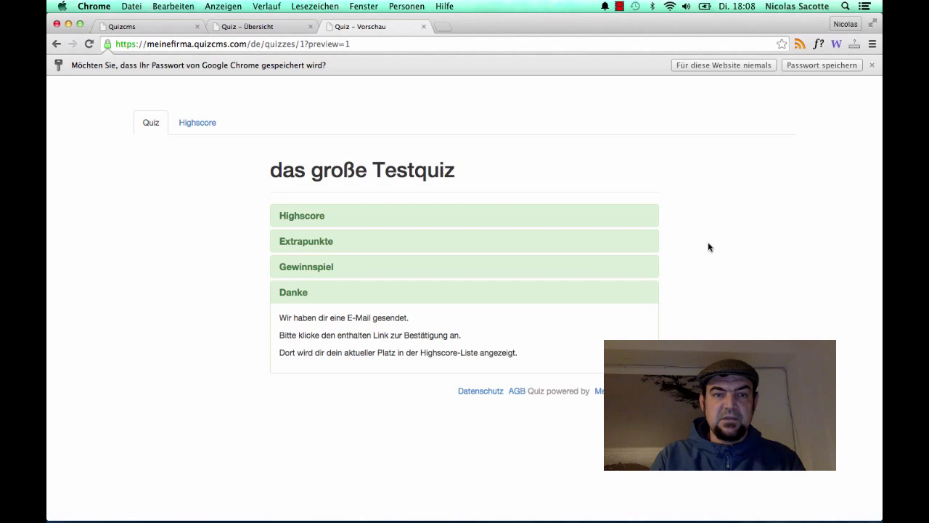
# Step: Check the preview's Highscore list, toggling between the Quiz and Highscore views
pyautogui.click(202, 128)
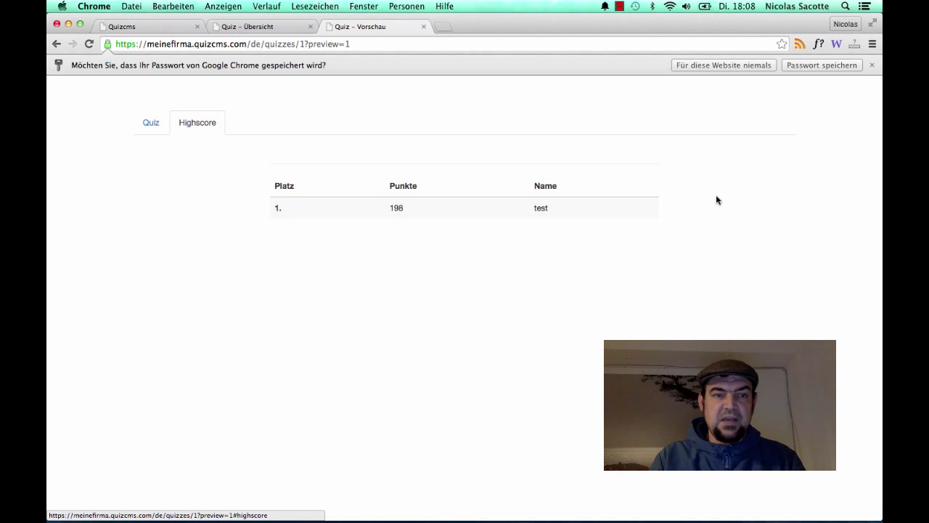
pyautogui.click(145, 130)
pyautogui.click(188, 131)
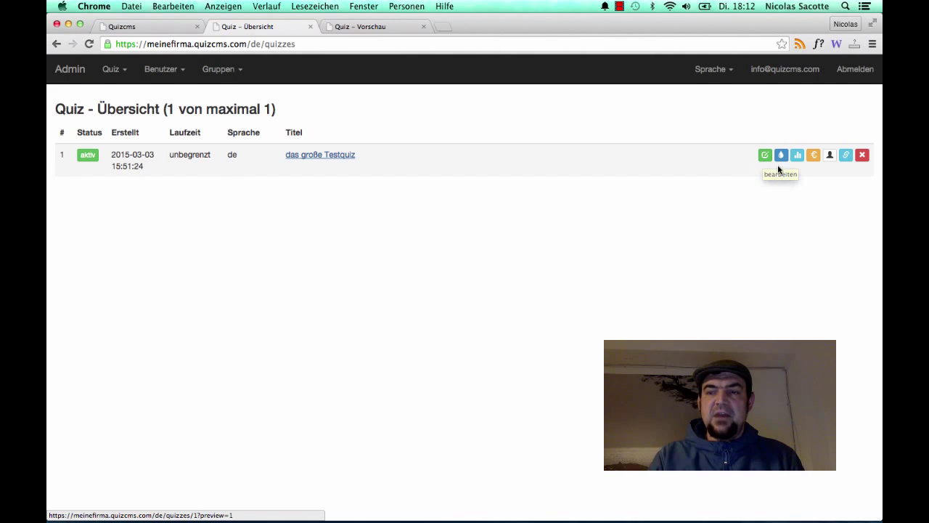
# Step: Log back in as admin to open the quiz's Styling page (Helvetica Neue, Rund border, #dddddd)
pyautogui.click(782, 157)
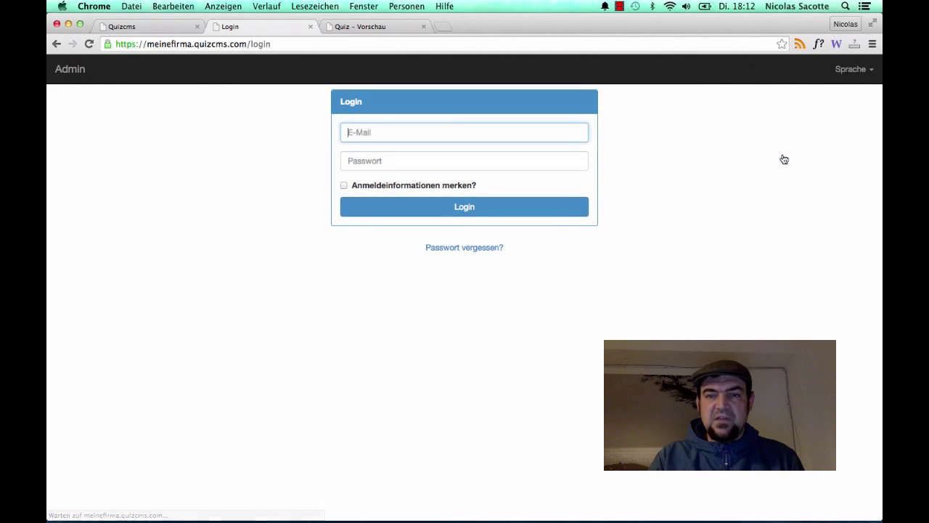
pyautogui.click(454, 131)
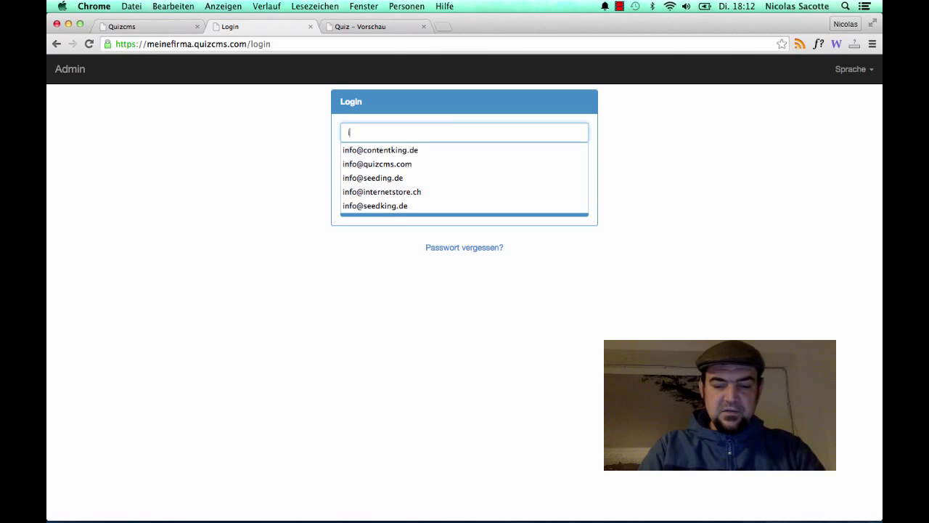
pyautogui.write('info')
pyautogui.click(423, 164)
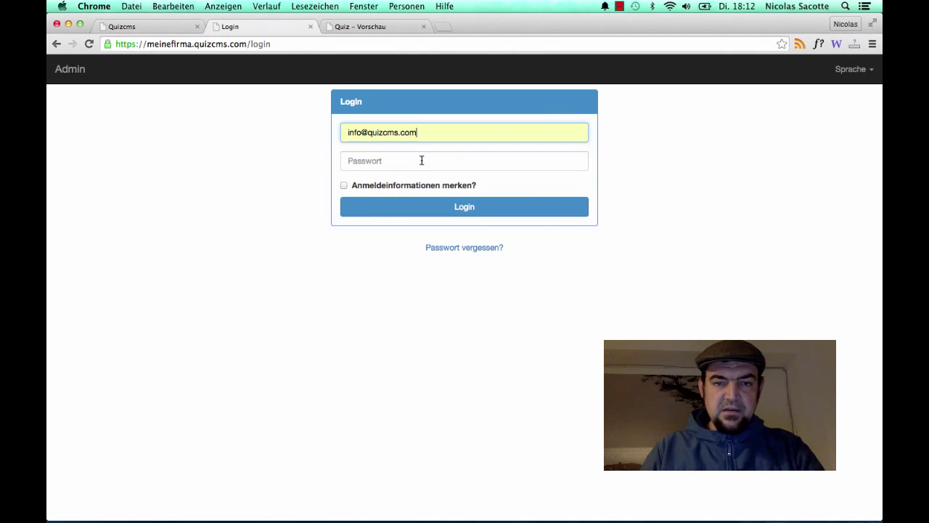
pyautogui.click(421, 159)
pyautogui.write('•••••')
pyautogui.press('Return')
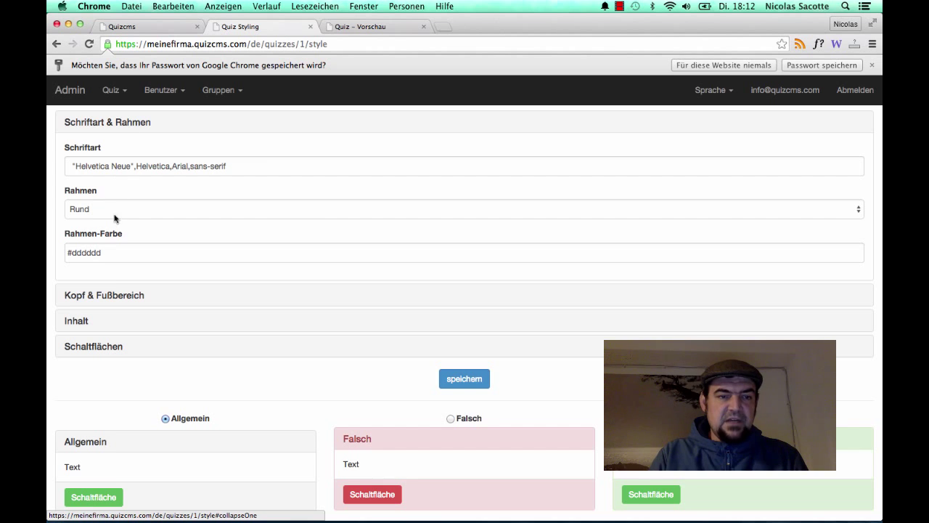
# Step: Expand the Kopf & Fußbereich, Inhalt and Schaltflächen colour settings
pyautogui.click(113, 296)
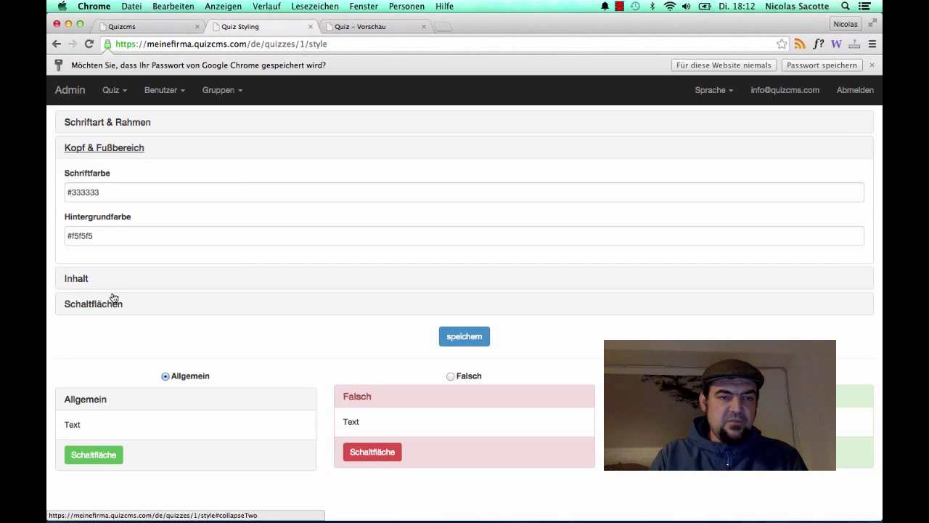
pyautogui.click(81, 286)
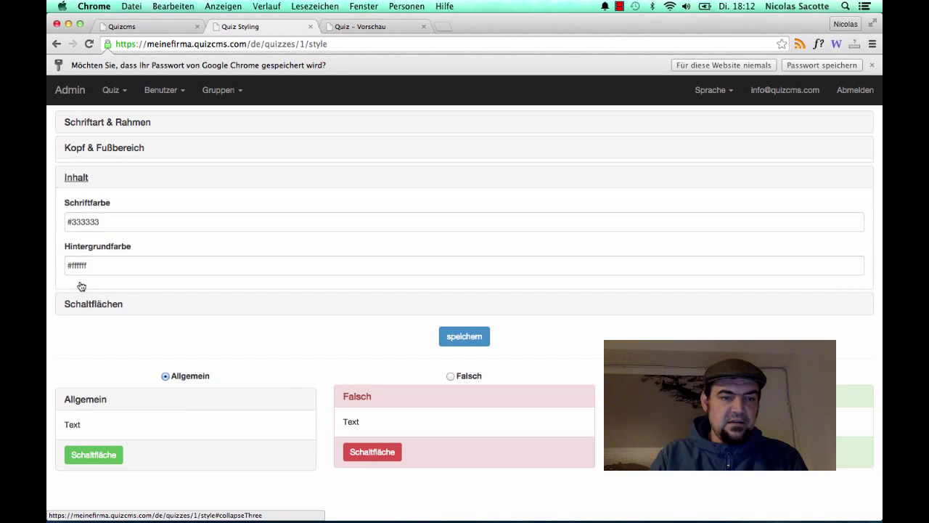
pyautogui.click(93, 304)
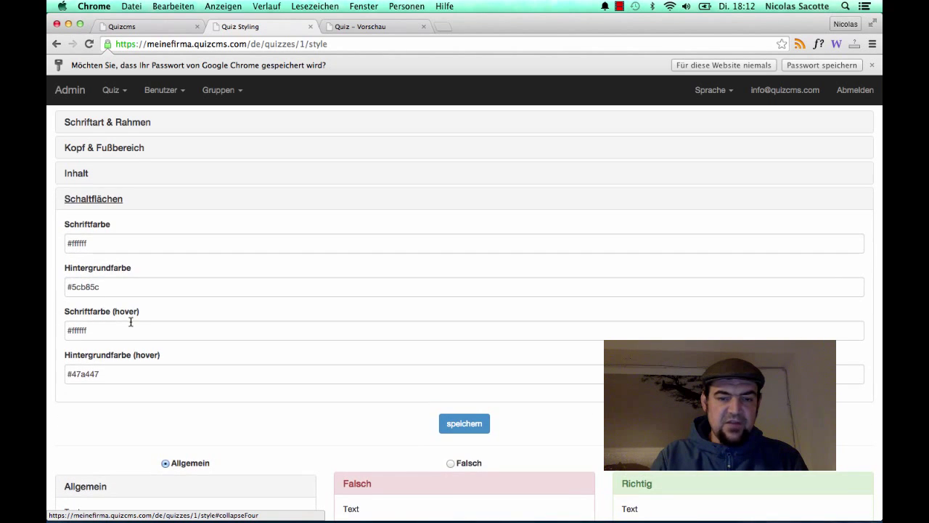
pyautogui.scroll(-2, 130, 321)
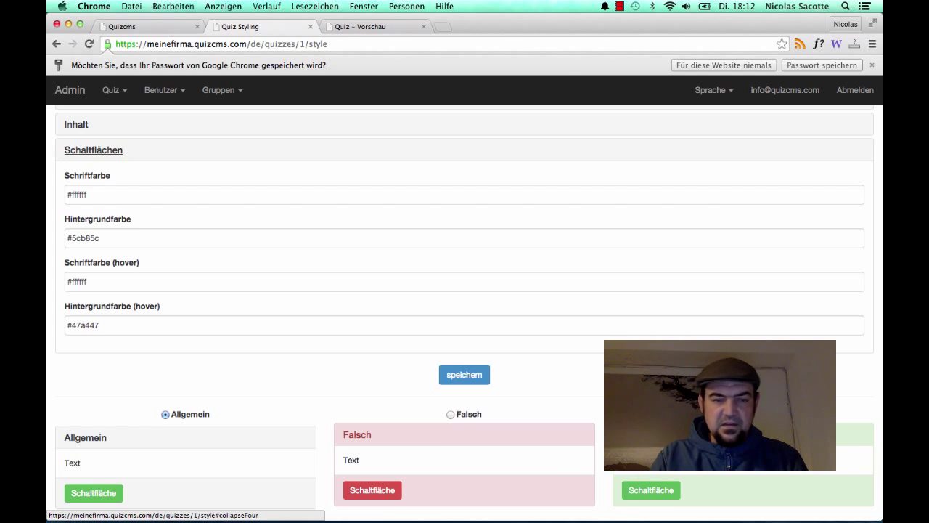
# Step: Compare the button colour previews for Falsch and Richtig answers, then head back toward Quiz > Übersicht
pyautogui.click(450, 414)
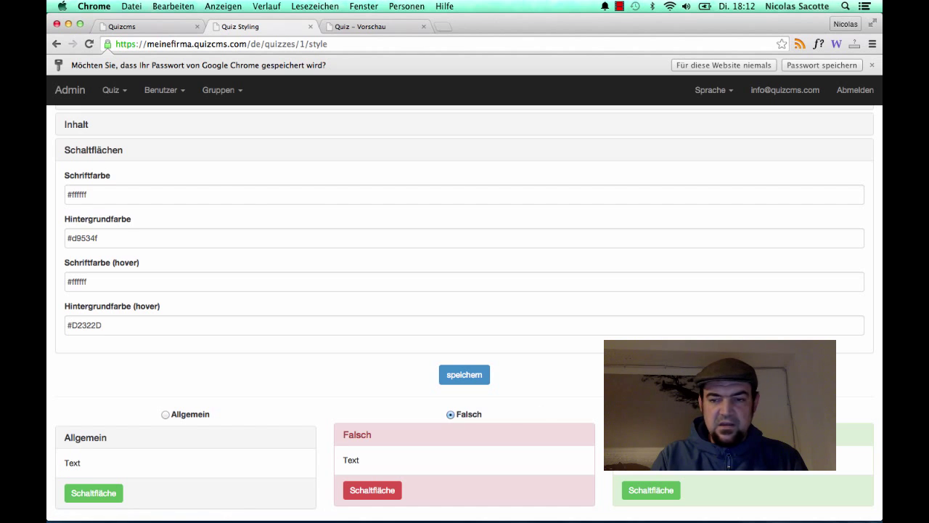
pyautogui.click(727, 414)
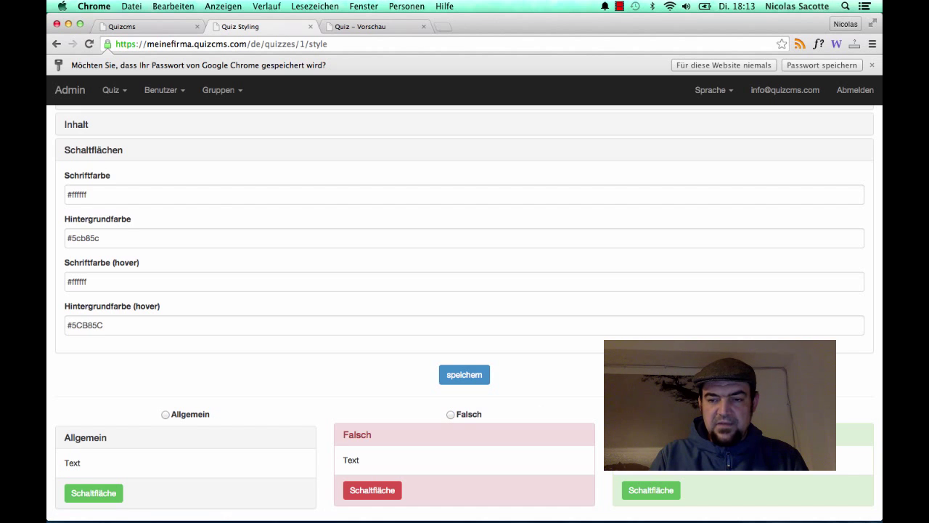
pyautogui.click(451, 414)
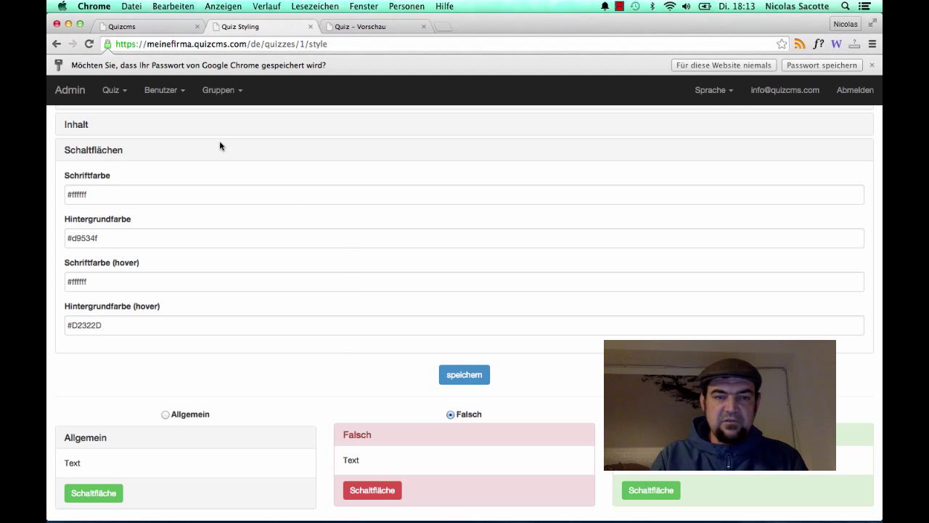
pyautogui.click(116, 90)
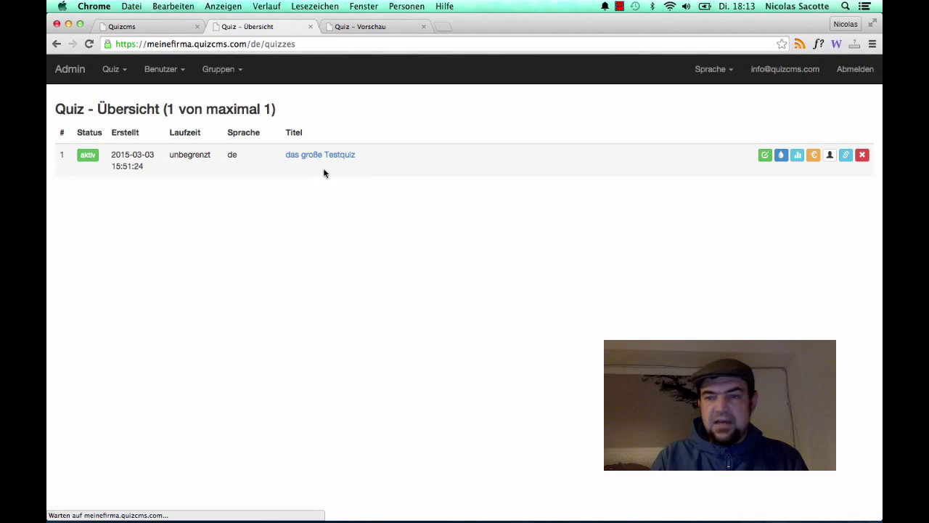
# Step: Show the test quiz's participant chart for 03.03.2015 and check the available statistic types
pyautogui.click(797, 155)
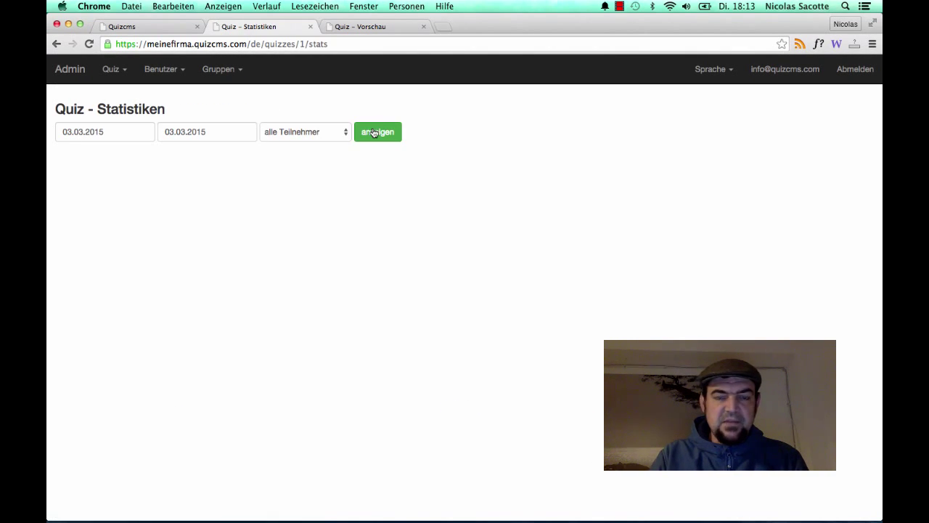
pyautogui.click(373, 132)
pyautogui.moveTo(364, 261)
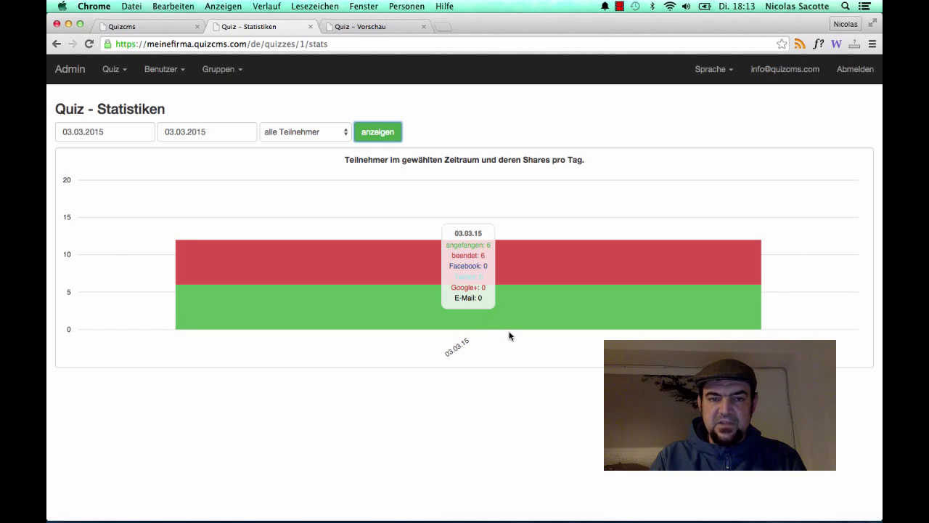
pyautogui.click(316, 138)
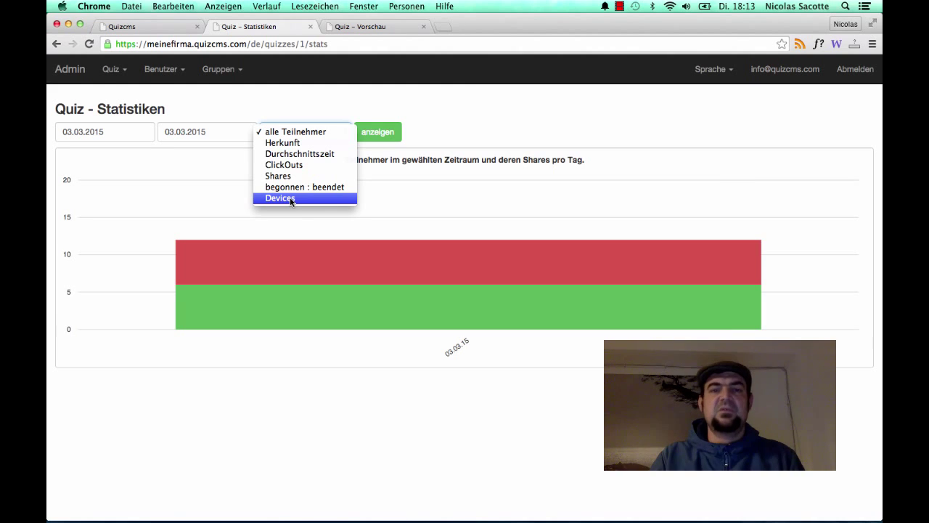
pyautogui.click(457, 109)
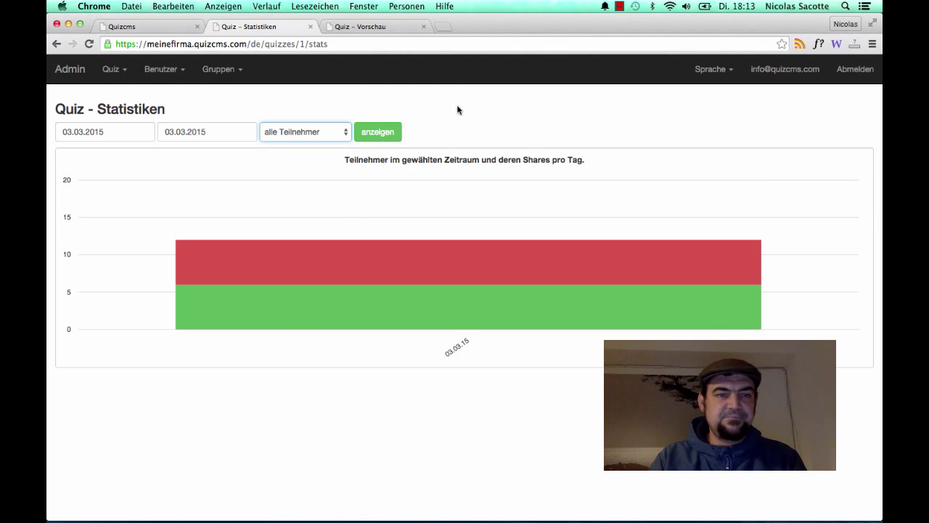
pyautogui.click(111, 69)
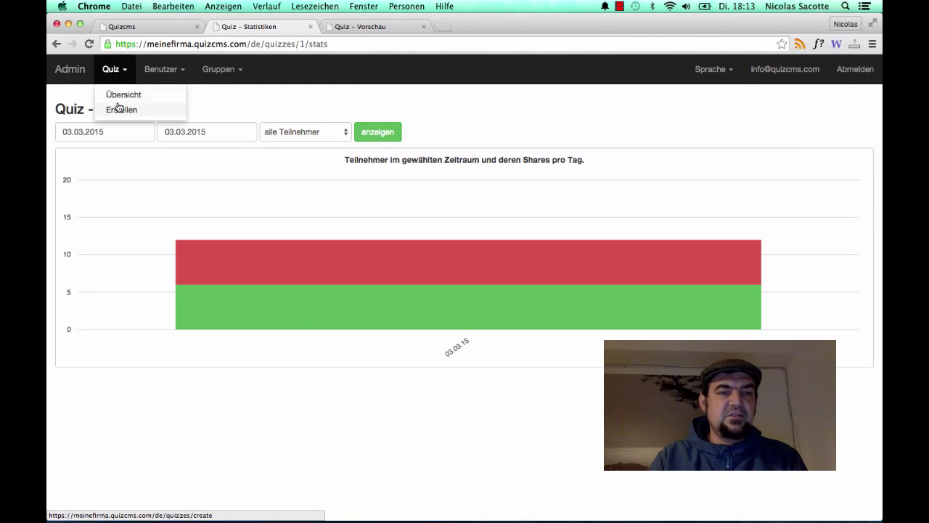
# Step: View the test quiz's winners list, then return to the quiz overview
pyautogui.click(118, 94)
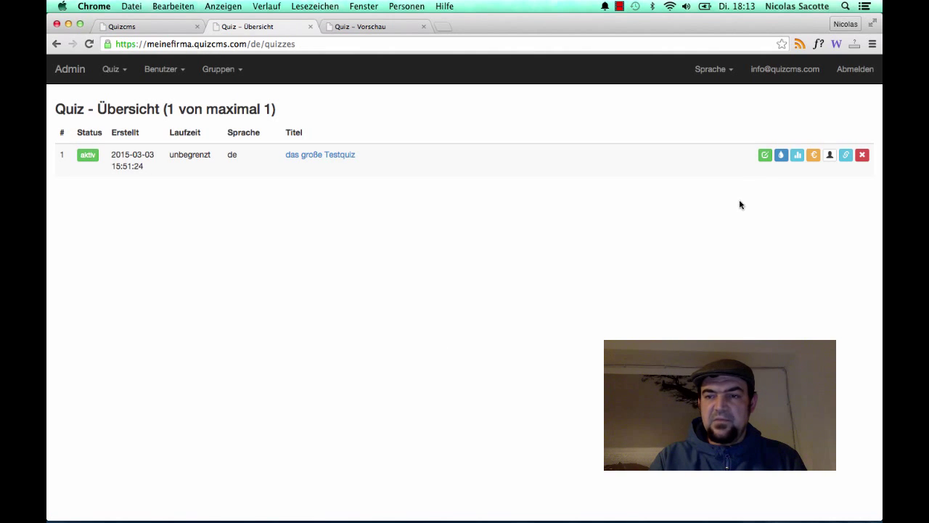
pyautogui.click(814, 156)
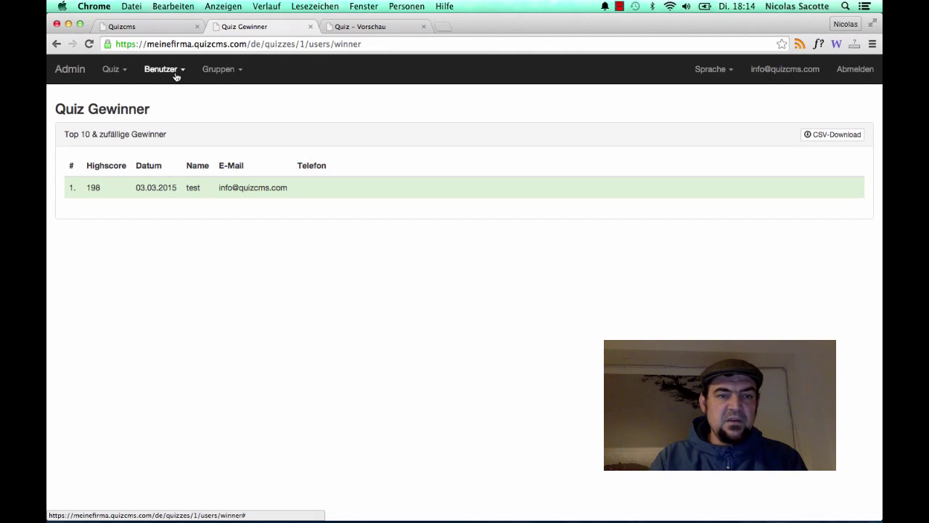
pyautogui.click(114, 69)
pyautogui.click(124, 97)
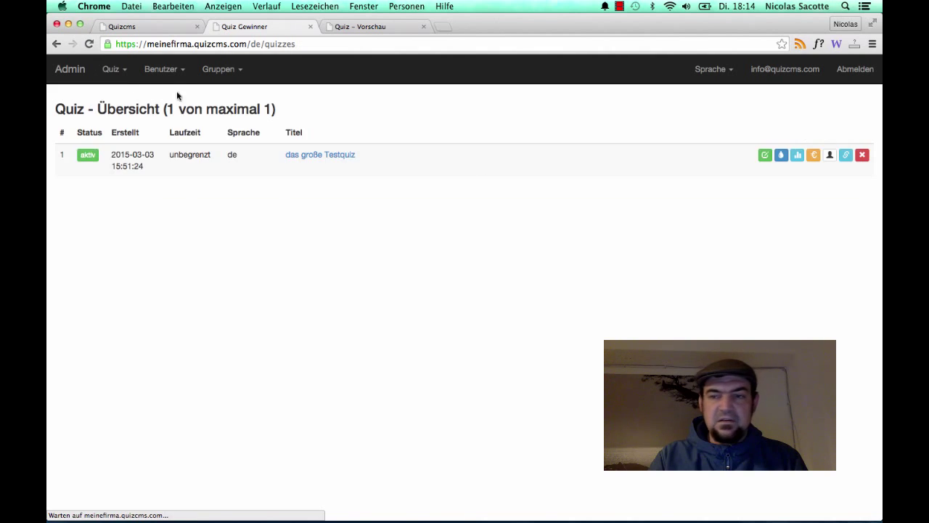
# Step: View the full list of five participants from 03.03.2015 and return to the overview
pyautogui.click(830, 158)
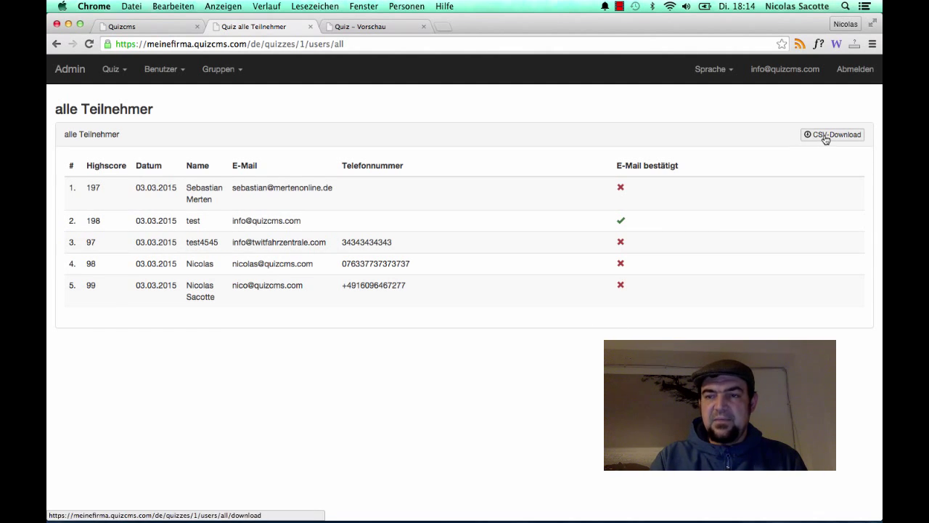
pyautogui.click(116, 70)
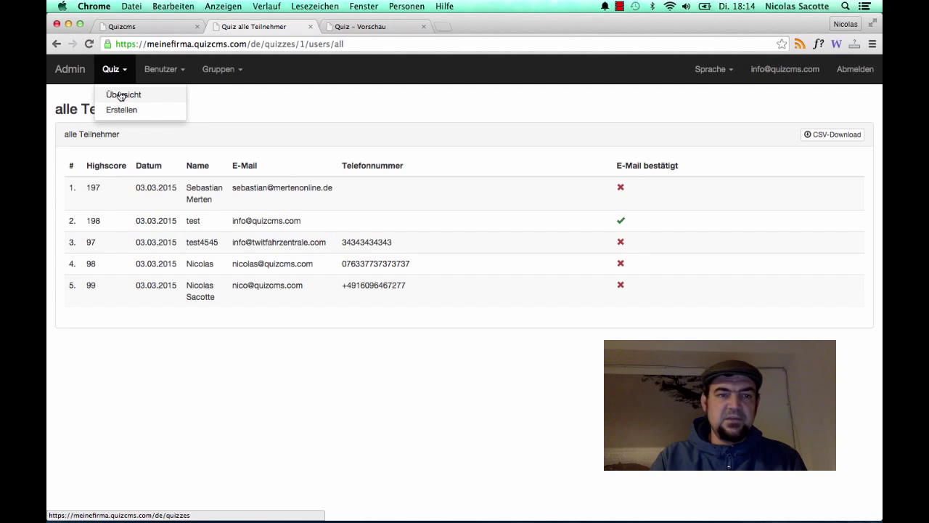
pyautogui.click(120, 95)
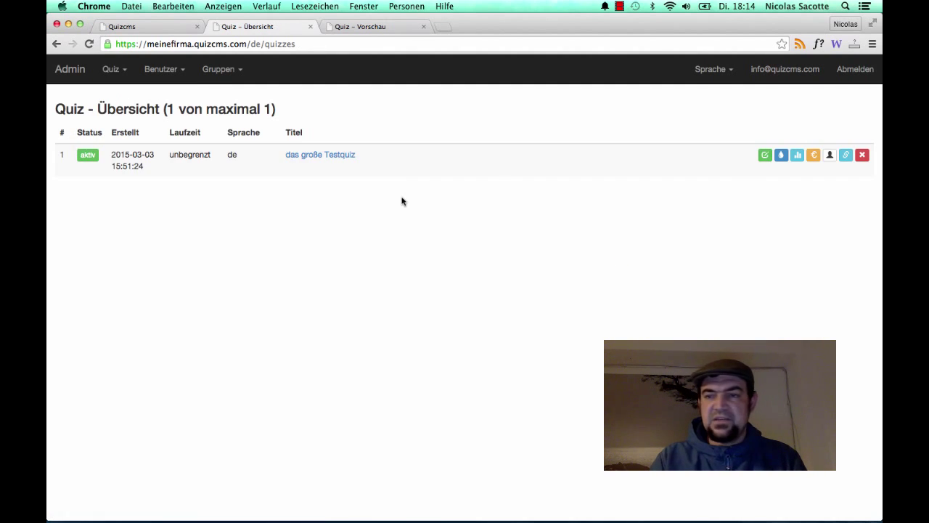
pyautogui.click(846, 157)
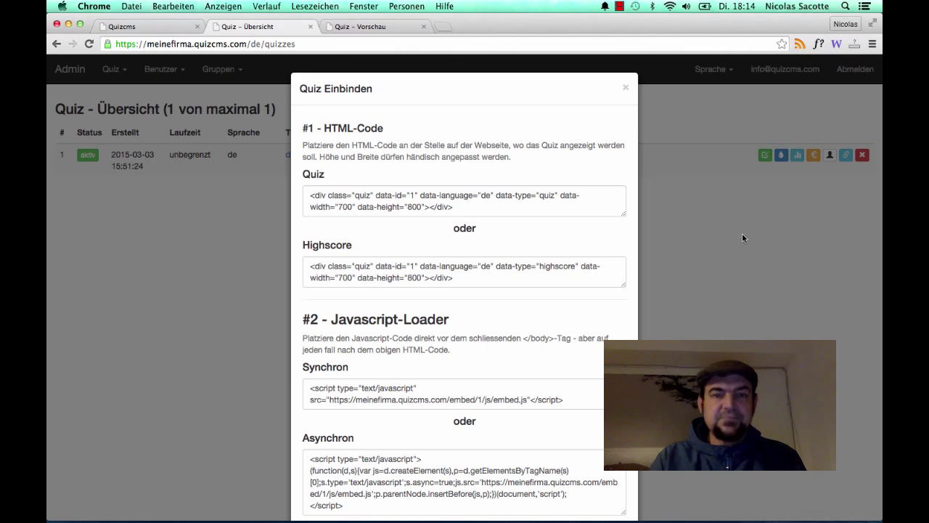
pyautogui.click(456, 205)
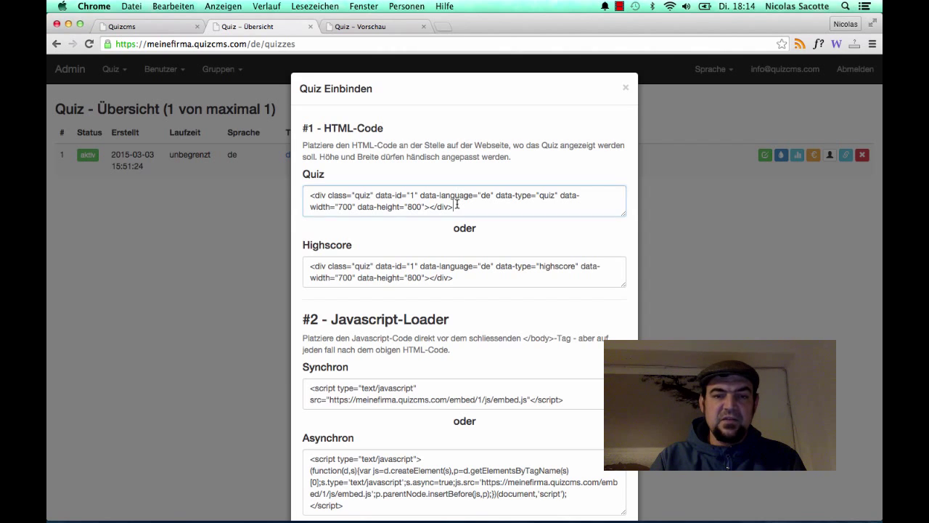
pyautogui.moveTo(457, 206); pyautogui.dragTo(288, 186)
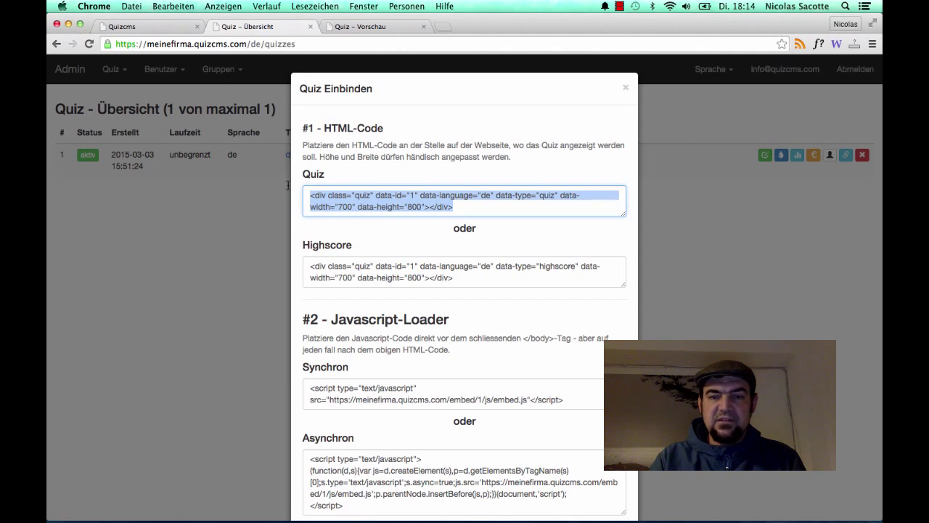
pyautogui.scroll(-2, 446, 402)
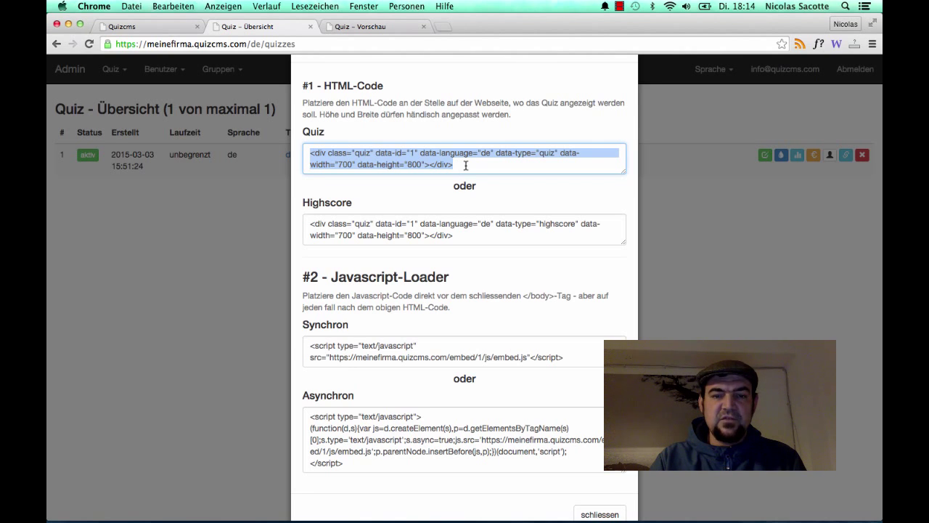
pyautogui.click(420, 352)
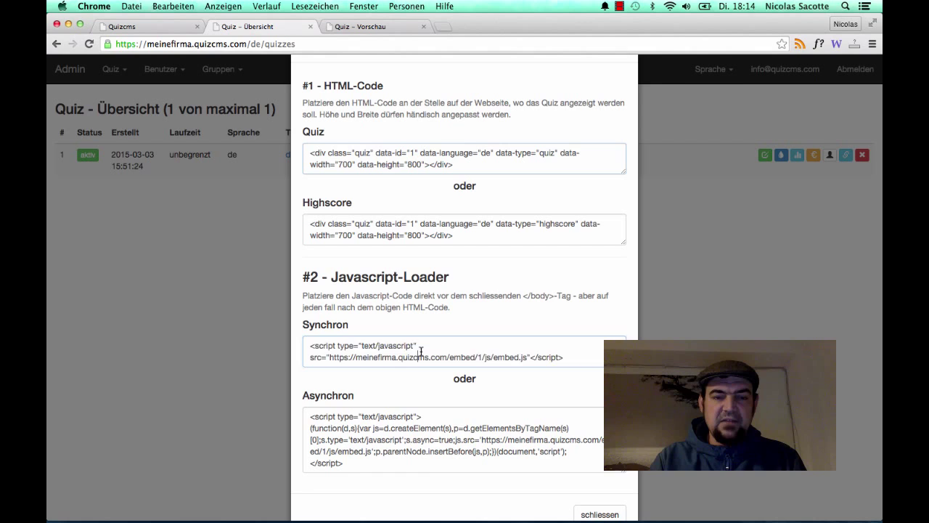
pyautogui.click(405, 420)
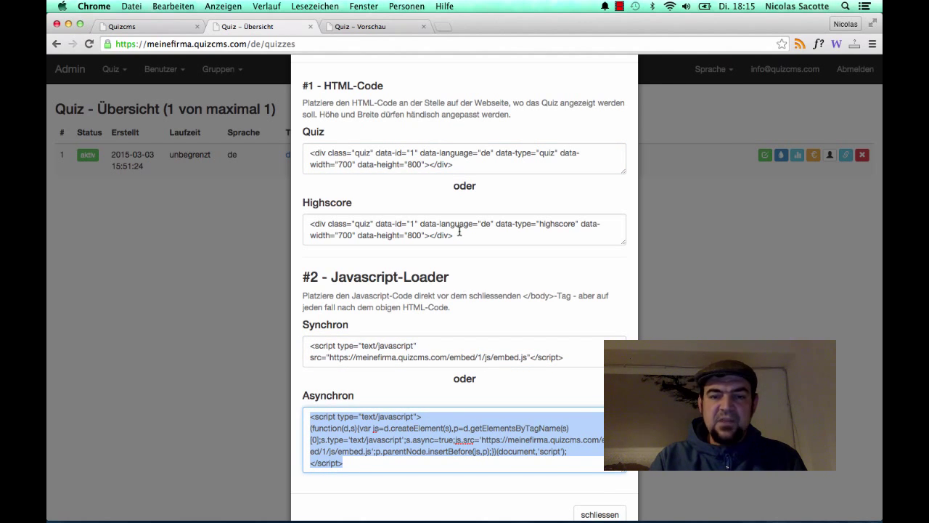
pyautogui.moveTo(459, 233); pyautogui.dragTo(408, 234)
pyautogui.click(360, 224)
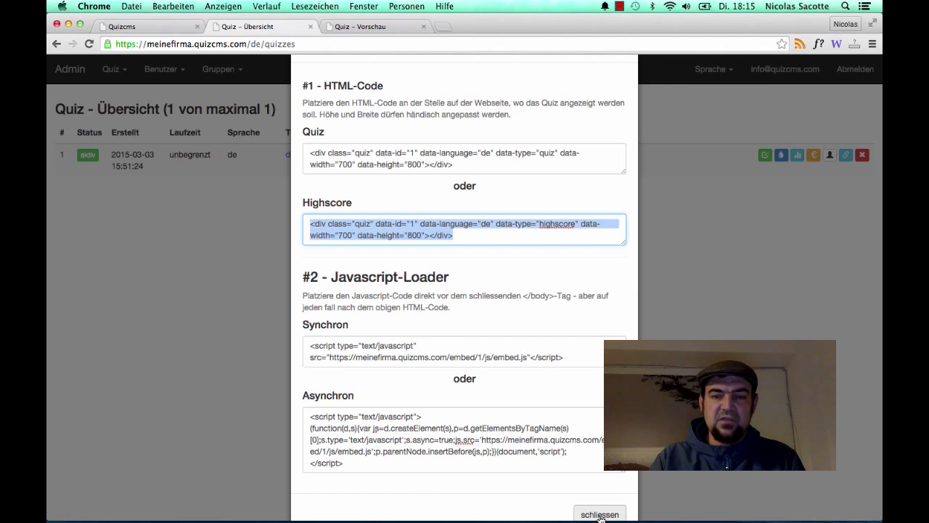
pyautogui.click(599, 515)
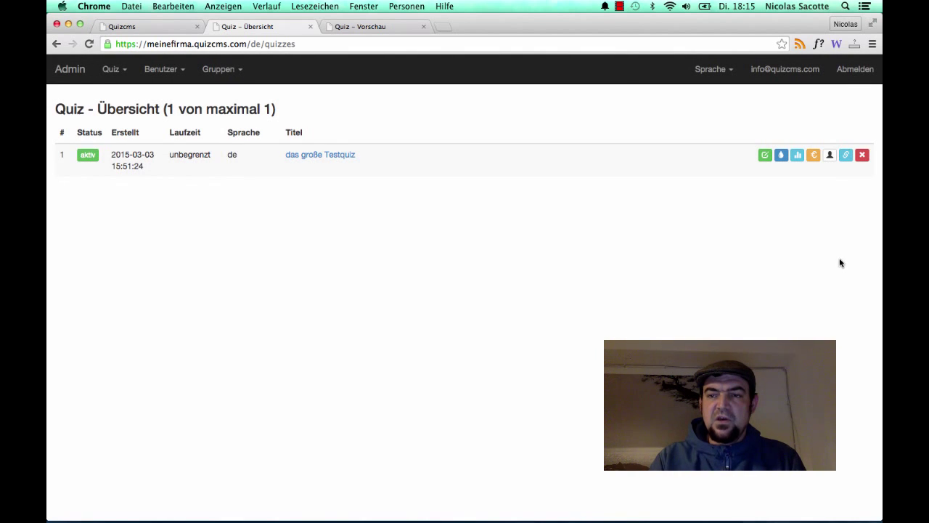
pyautogui.click(862, 156)
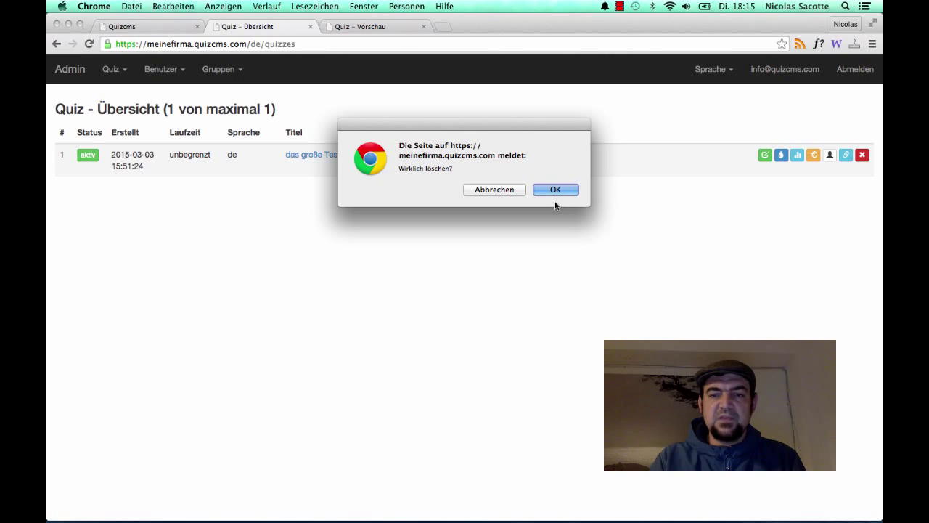
pyautogui.click(509, 190)
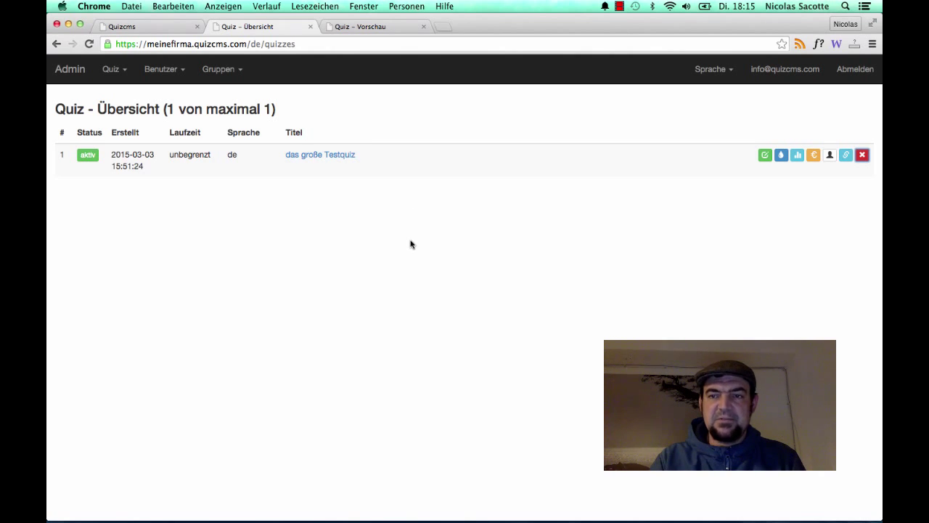